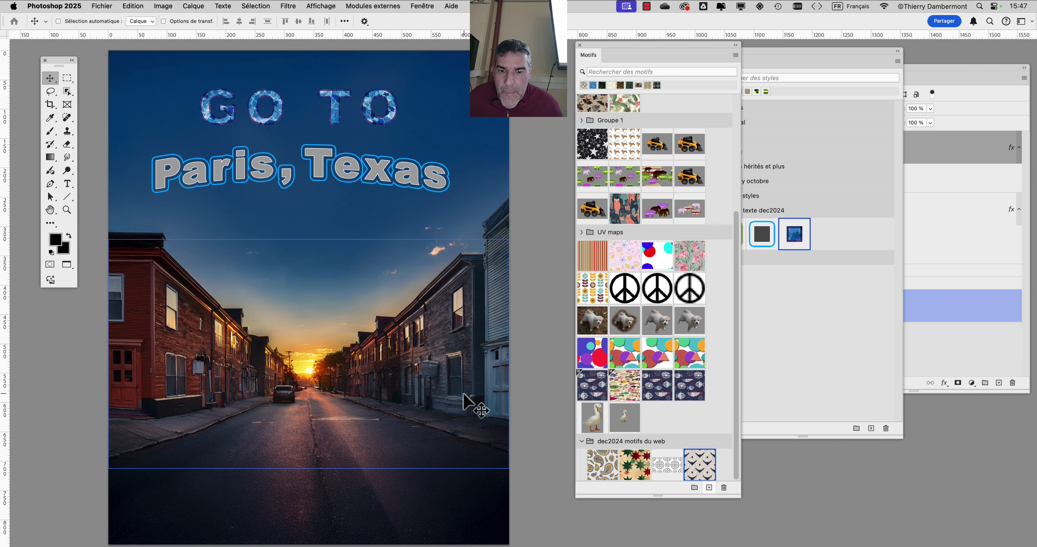
- Close the patterns and styles panels and move the layers panel so the GO TO text effects are accessible
{"action": "scroll", "coordinate": [294, 107], "scroll_direction": "up", "scroll_amount": 4}
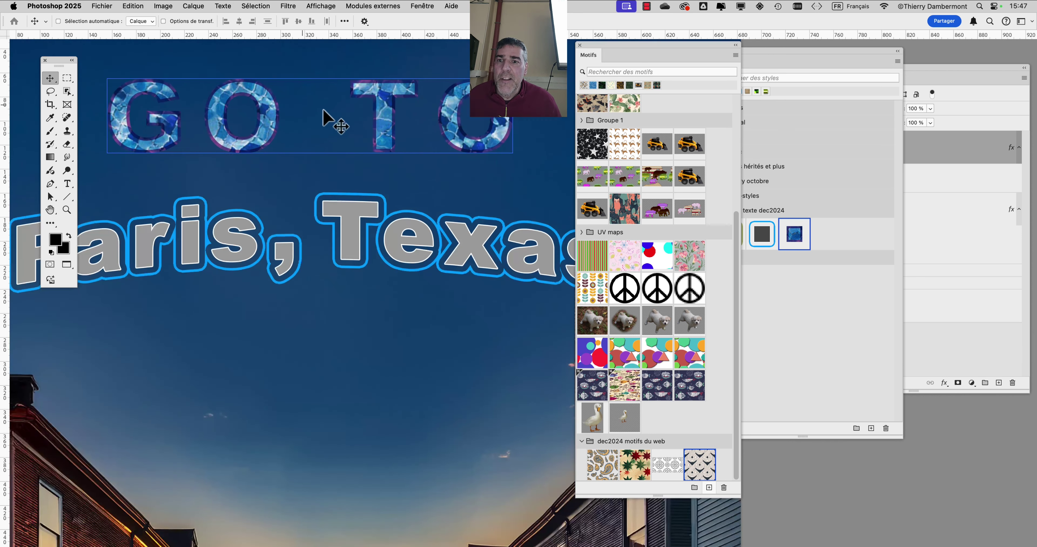
{"action": "left_click_drag", "start_coordinate": [628, 59], "coordinate": [649, 71]}
{"action": "scroll", "coordinate": [288, 167], "scroll_direction": "up", "scroll_amount": 1}
{"action": "left_click", "coordinate": [622, 70]}
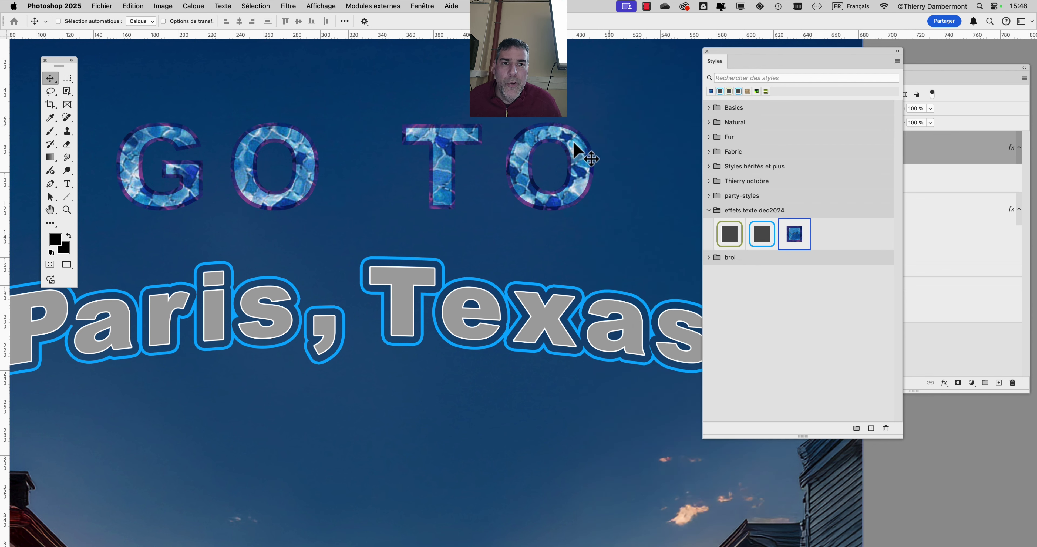
{"action": "left_click_drag", "start_coordinate": [407, 178], "coordinate": [460, 171]}
{"action": "scroll", "coordinate": [468, 153], "scroll_direction": "up", "scroll_amount": 3}
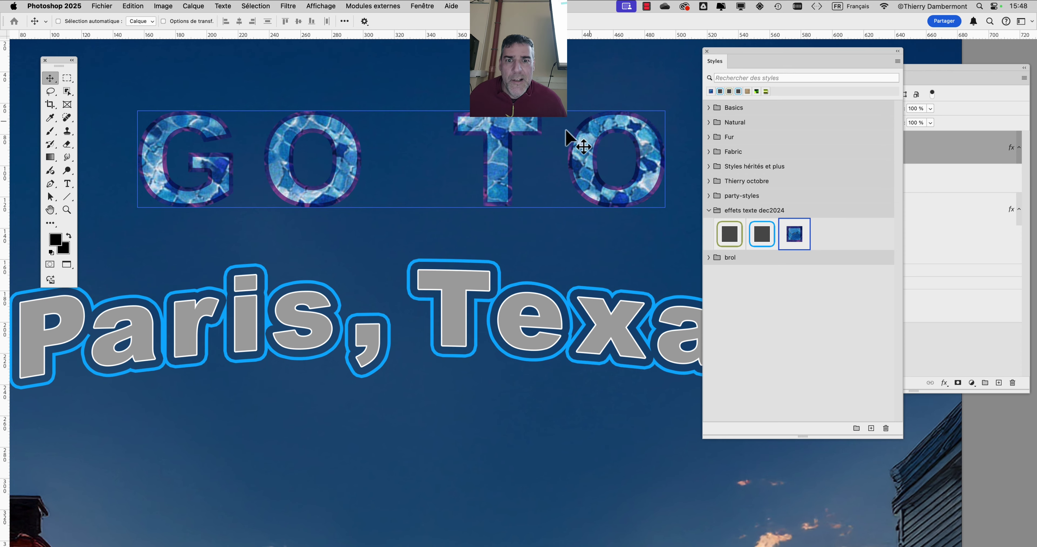
{"action": "scroll", "coordinate": [560, 140], "scroll_direction": "up", "scroll_amount": 1}
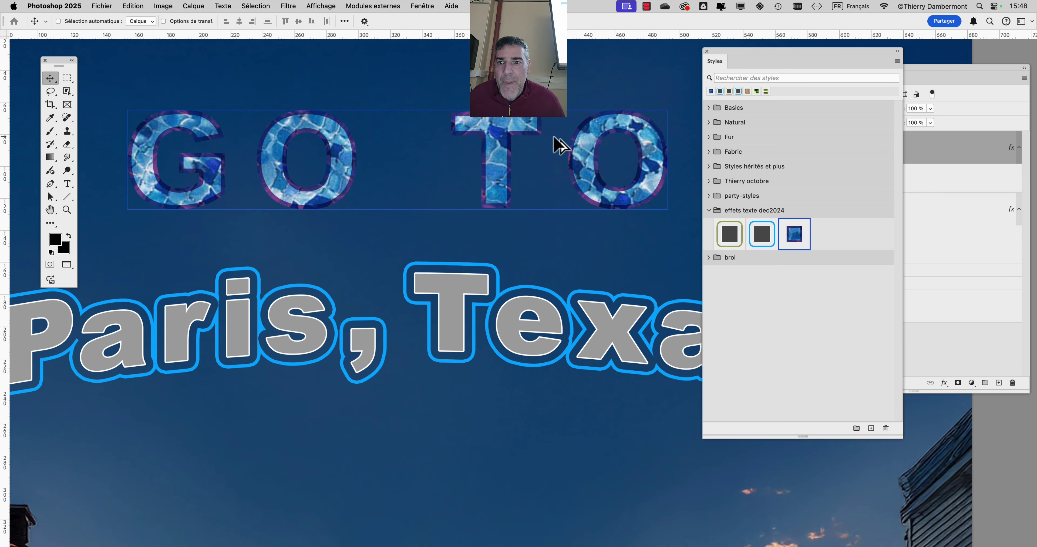
{"action": "left_click", "coordinate": [707, 52]}
{"action": "left_click_drag", "start_coordinate": [821, 74], "coordinate": [782, 65]}
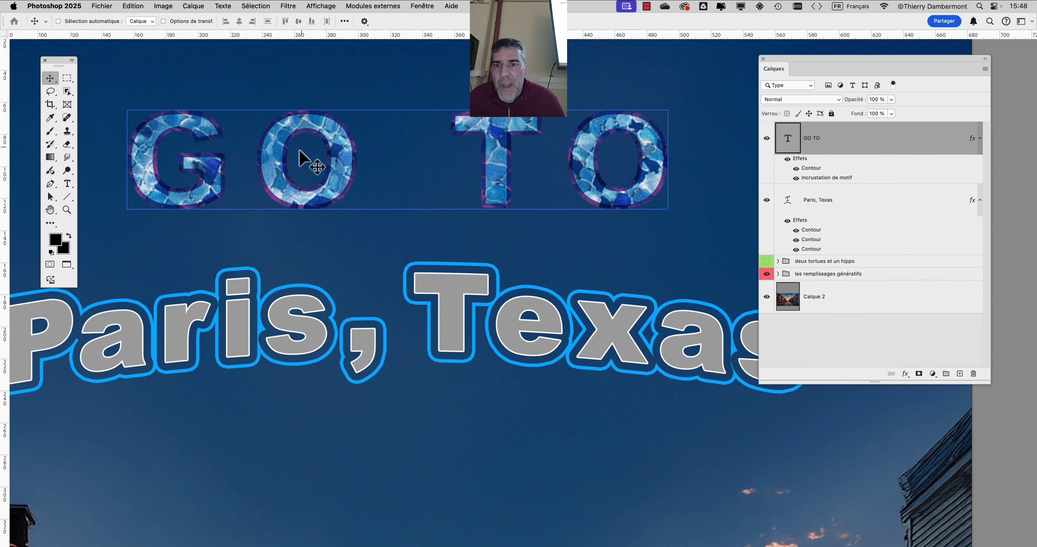
{"action": "scroll", "coordinate": [274, 169], "scroll_direction": "up", "scroll_amount": 1}
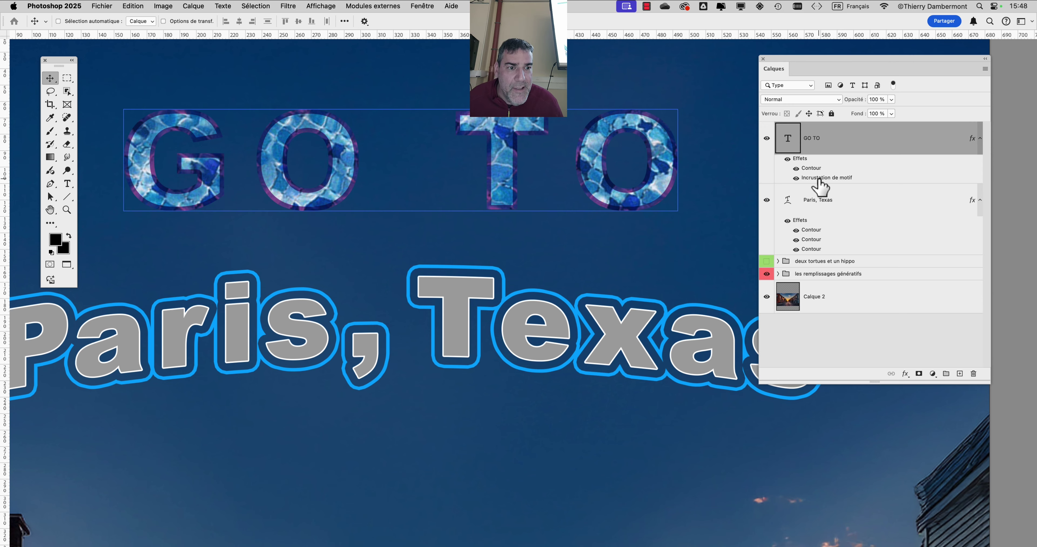
- Edit the GO TO layer's pattern overlay and choose the paisley pattern from the dec2024 motifs du web group
{"action": "double_click", "coordinate": [819, 179]}
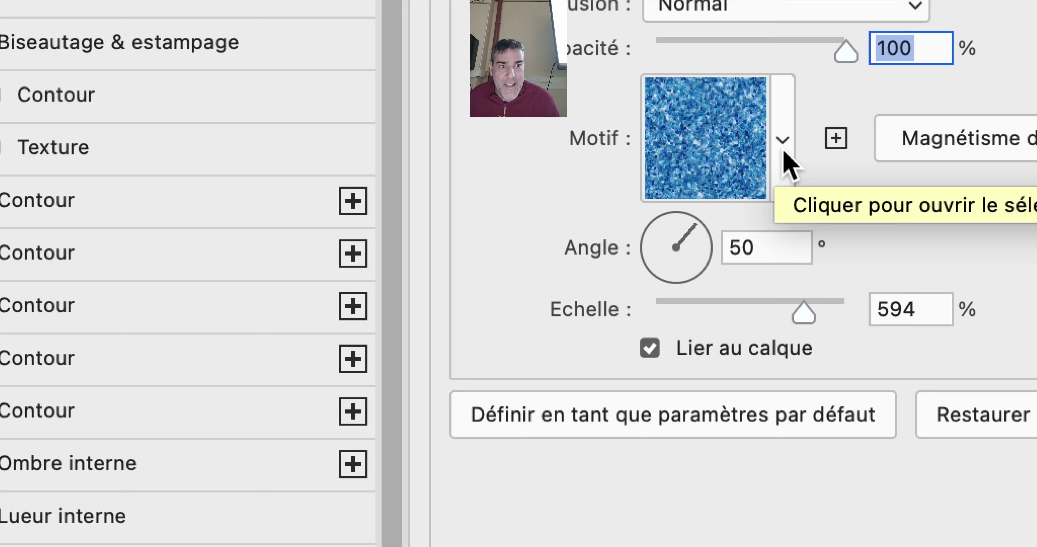
{"action": "left_click", "coordinate": [783, 145]}
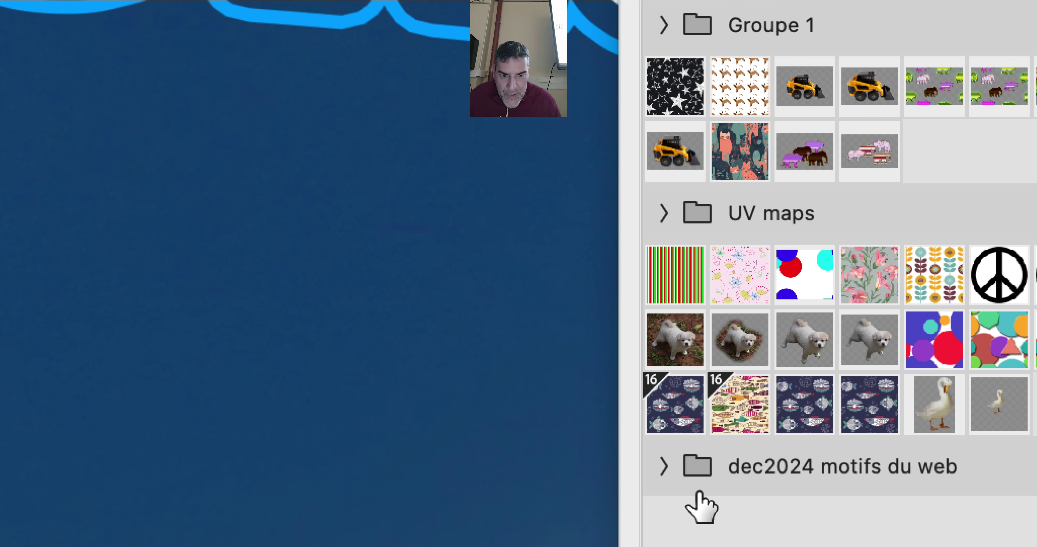
{"action": "left_click", "coordinate": [699, 492]}
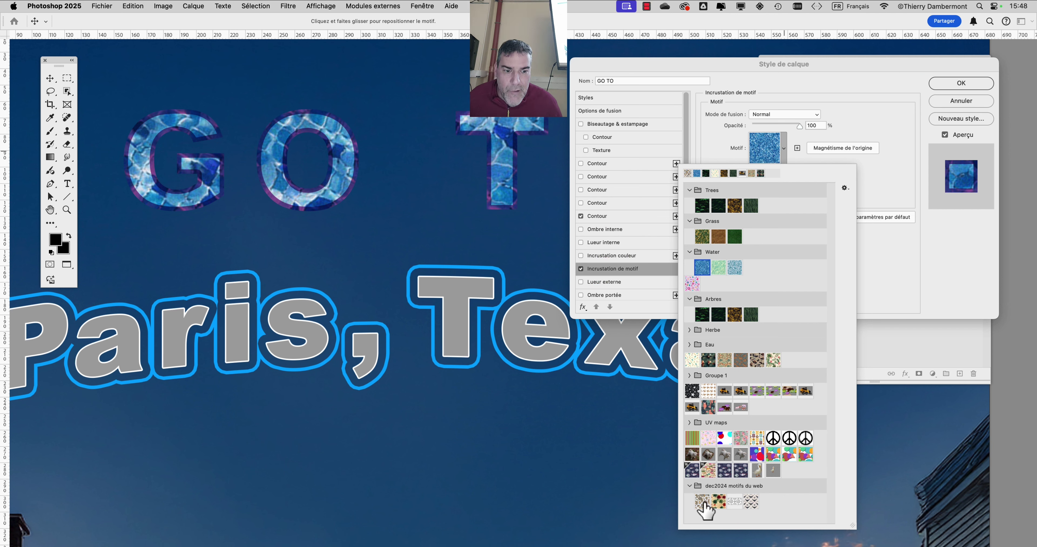
{"action": "left_click", "coordinate": [702, 502]}
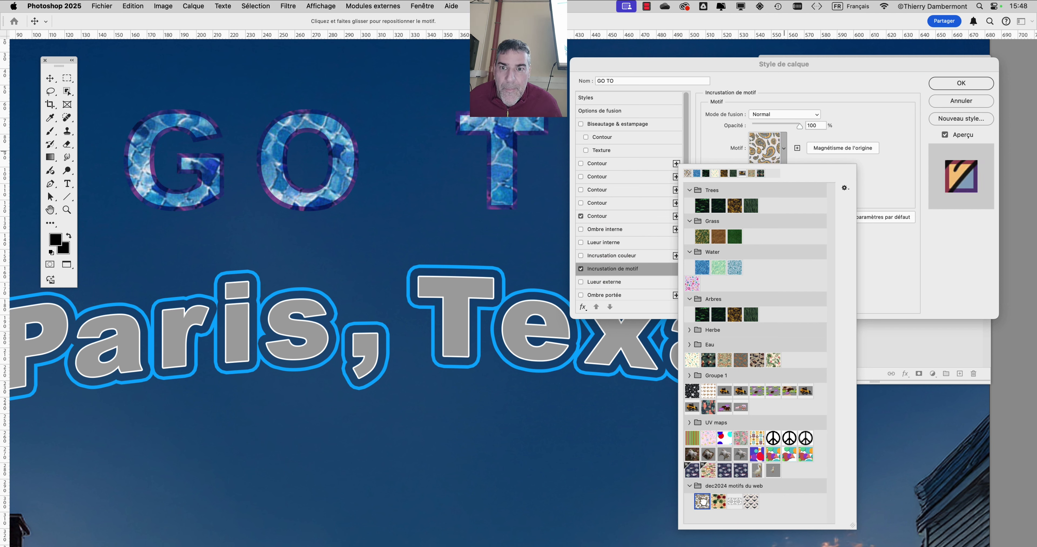
- Try the star, circle and curved-line patterns from dec2024 motifs du web on GO TO, and return to the paisley one
{"action": "left_click", "coordinate": [717, 503]}
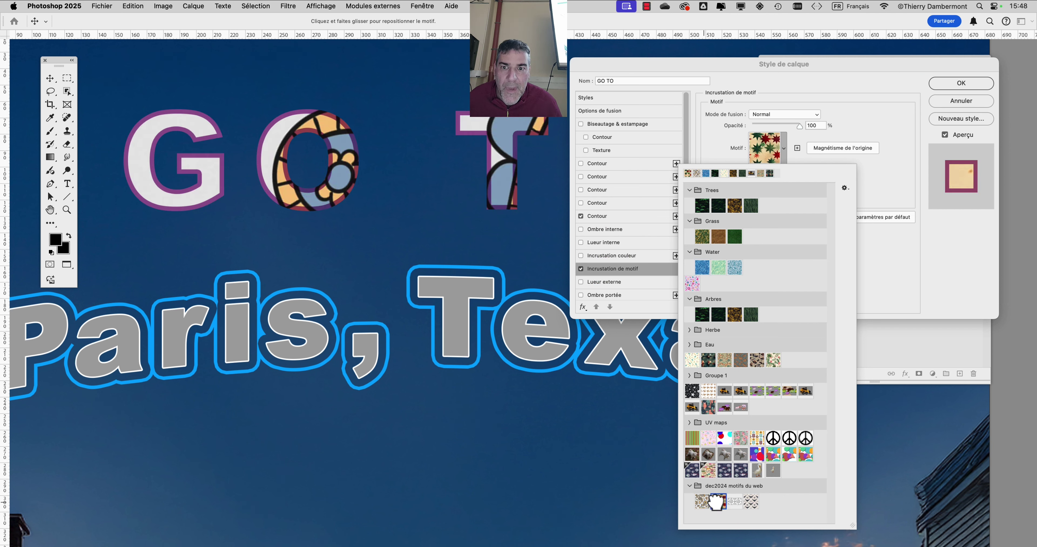
{"action": "left_click", "coordinate": [734, 502]}
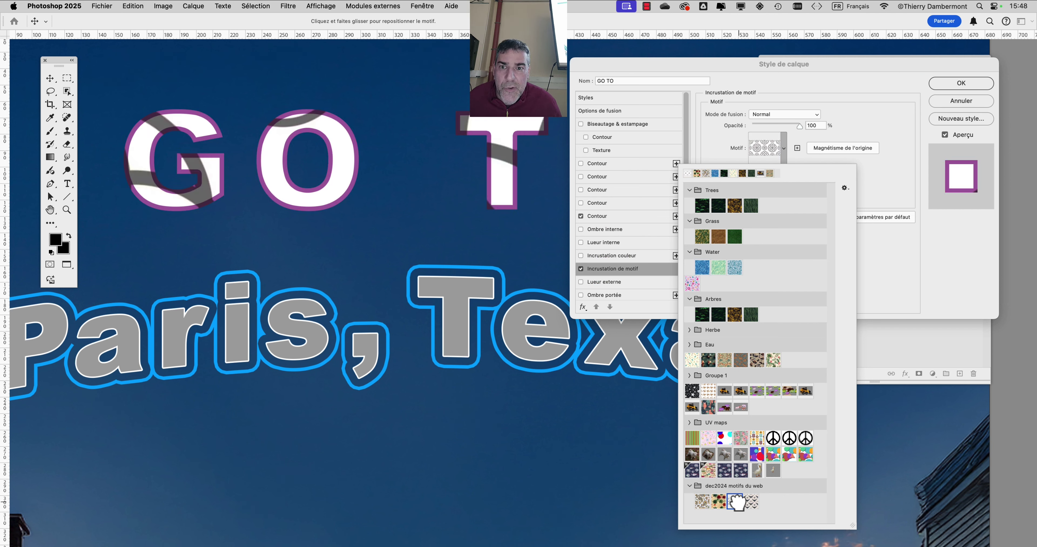
{"action": "left_click", "coordinate": [750, 503]}
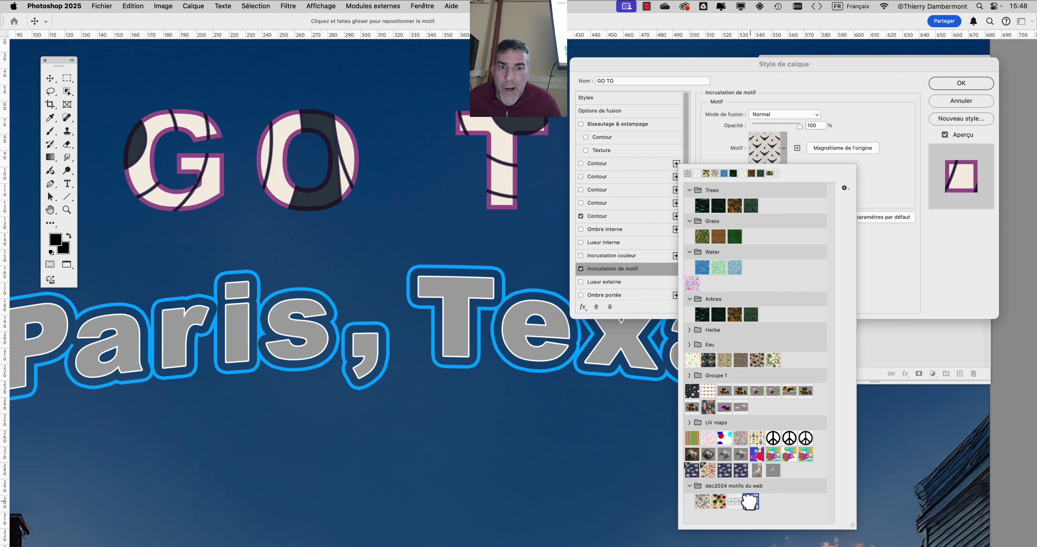
{"action": "left_click", "coordinate": [718, 503]}
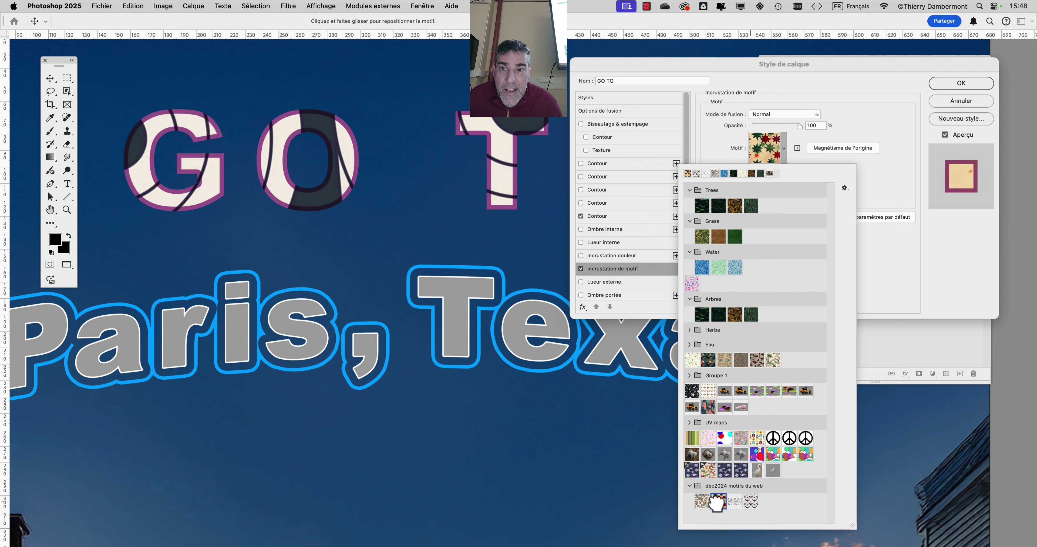
{"action": "left_click", "coordinate": [701, 502]}
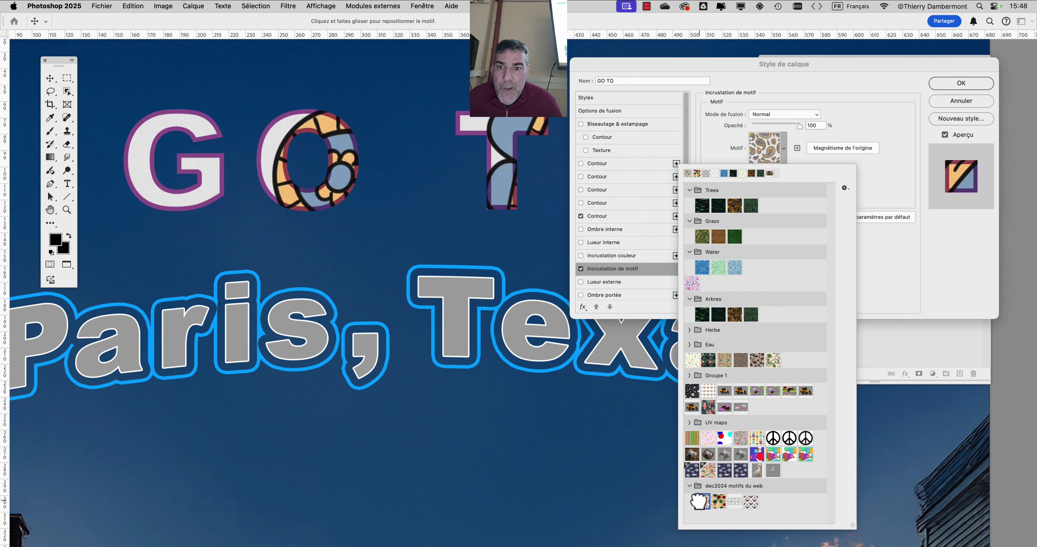
- Reduce the scale of the paisley pattern overlay on GO TO and apply the layer style
{"action": "left_click", "coordinate": [926, 262]}
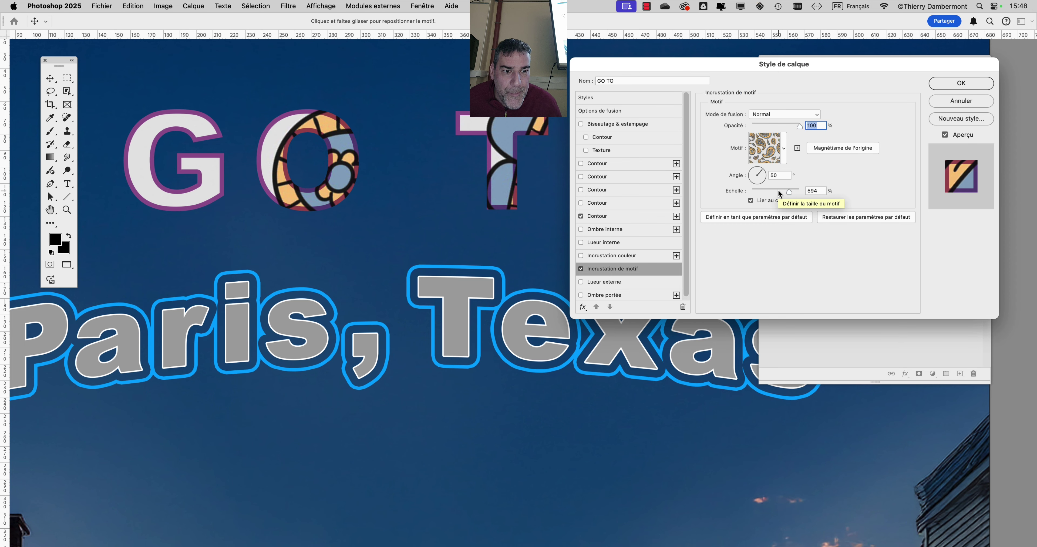
{"action": "left_click_drag", "start_coordinate": [777, 189], "coordinate": [765, 193]}
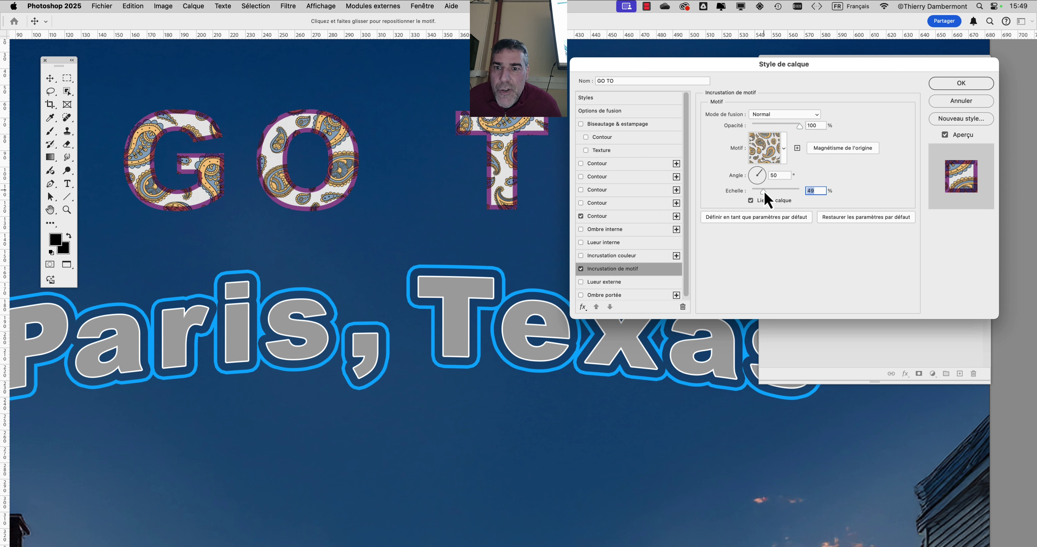
{"action": "left_click", "coordinate": [987, 83]}
{"action": "scroll", "coordinate": [377, 192], "scroll_direction": "down", "scroll_amount": 3}
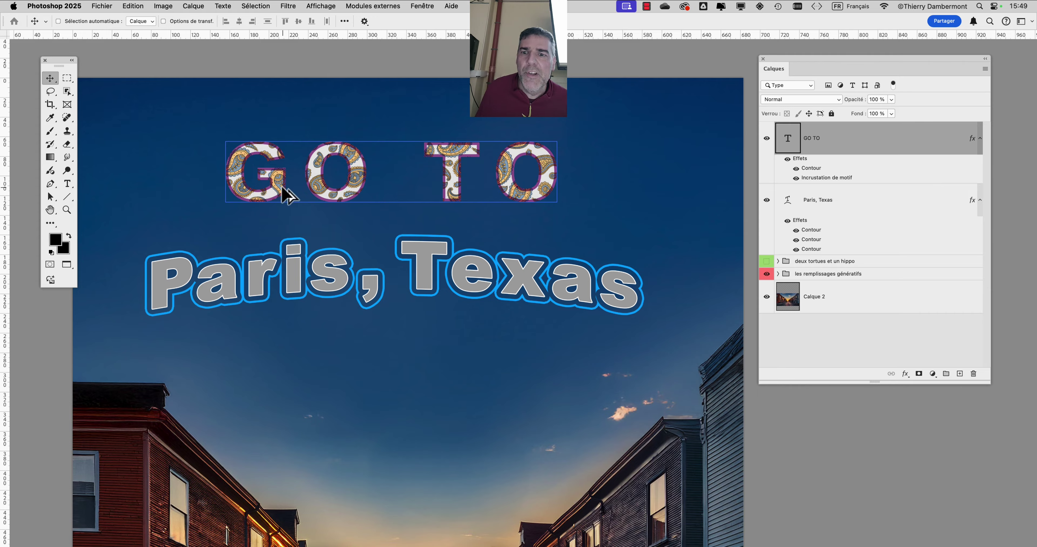
{"action": "scroll", "coordinate": [283, 189], "scroll_direction": "up", "scroll_amount": 3}
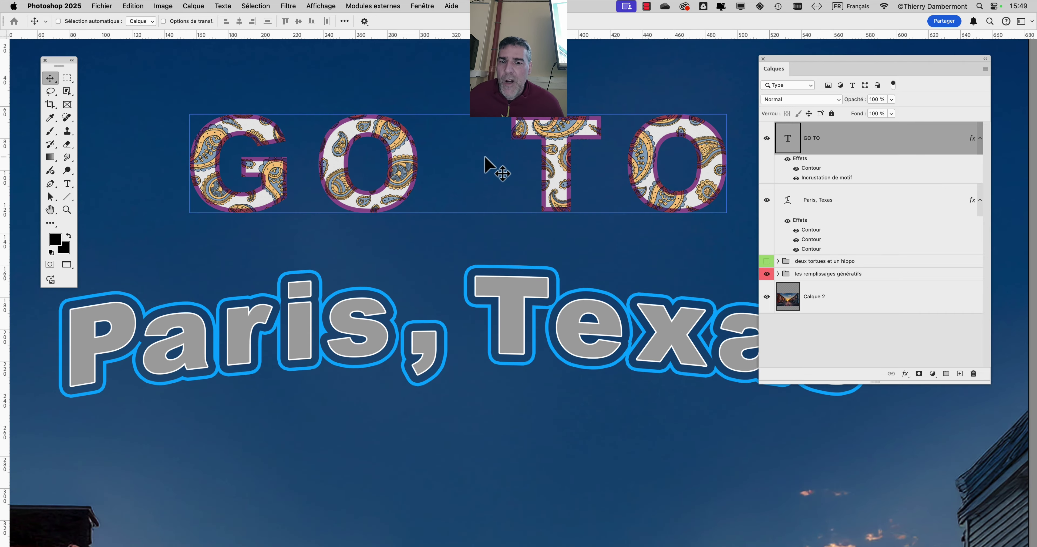
- Switch to Firefox and bring up the Bing image results for seamless pattern
{"action": "key", "text": "super+Tab"}
{"action": "left_click", "coordinate": [522, 286]}
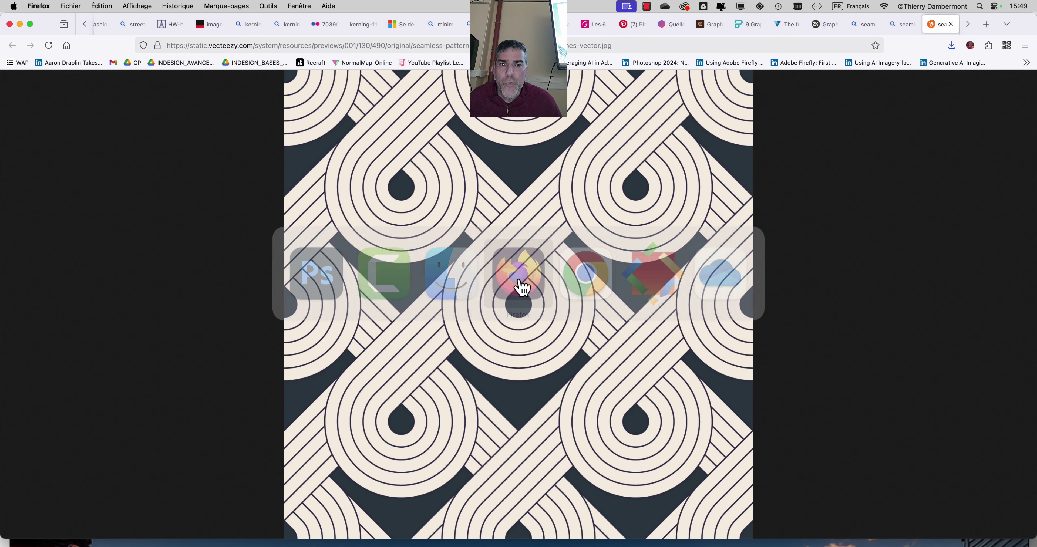
{"action": "left_click", "coordinate": [828, 28]}
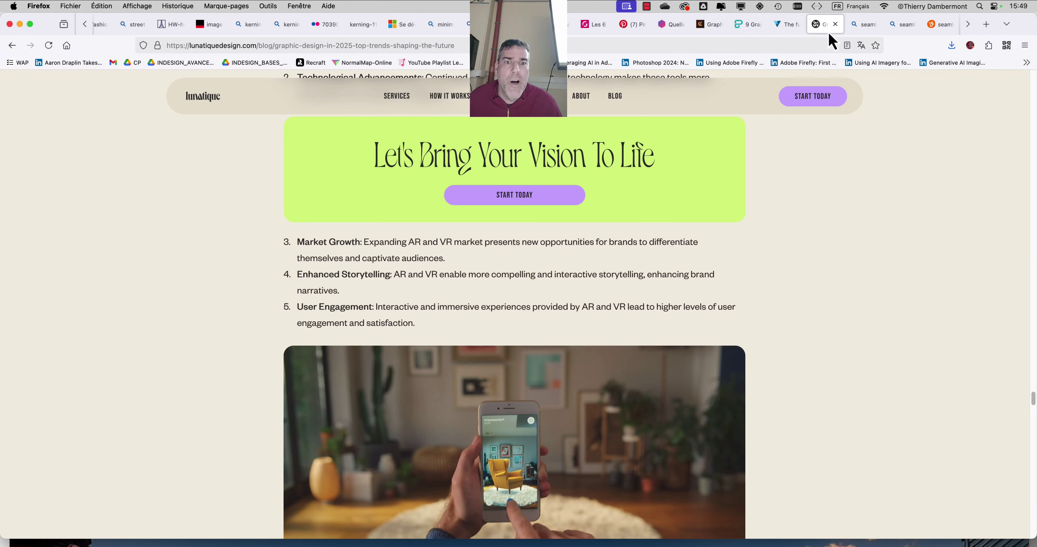
{"action": "left_click", "coordinate": [864, 25]}
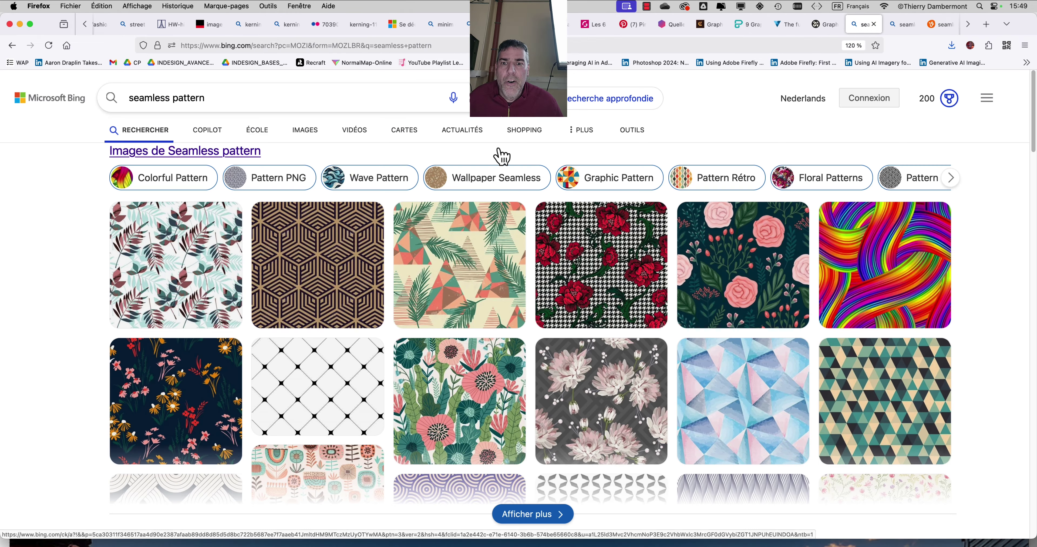
{"action": "key", "text": "ctrl+Tab"}
{"action": "left_click", "coordinate": [956, 116]}
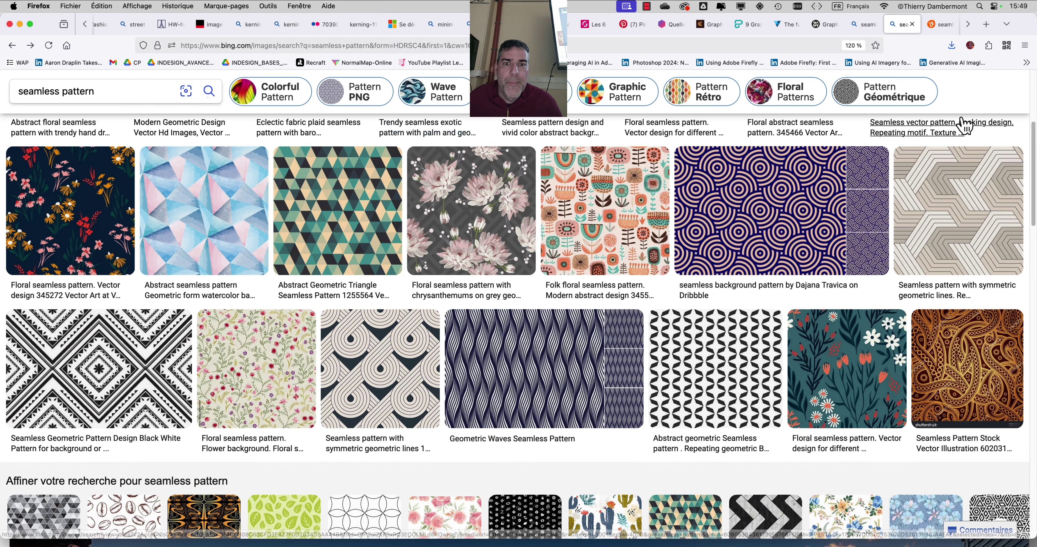
- Filter the seamless pattern image results by licence to all Creative Commons licences
{"action": "scroll", "coordinate": [471, 161], "scroll_direction": "up", "scroll_amount": 5}
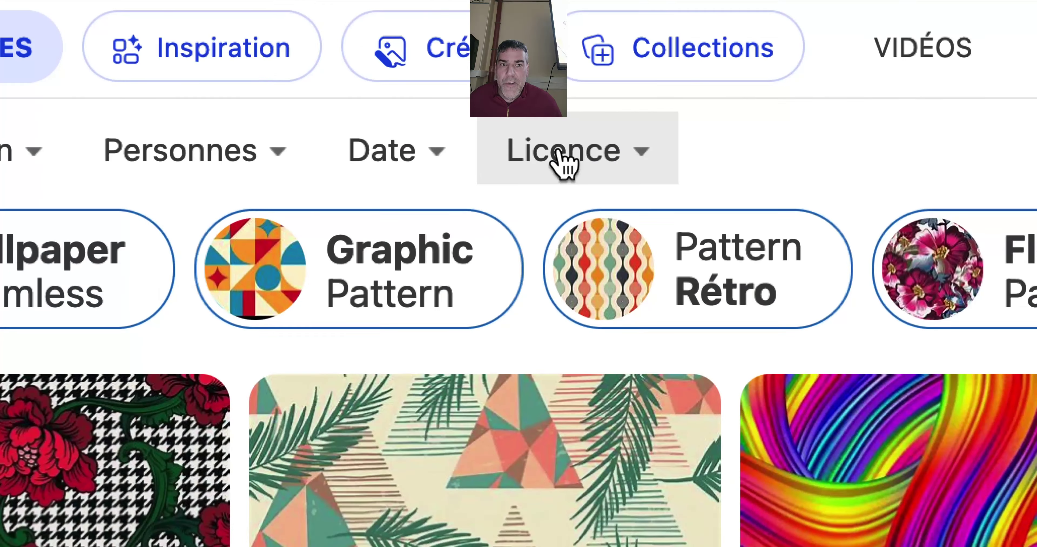
{"action": "left_click", "coordinate": [560, 153]}
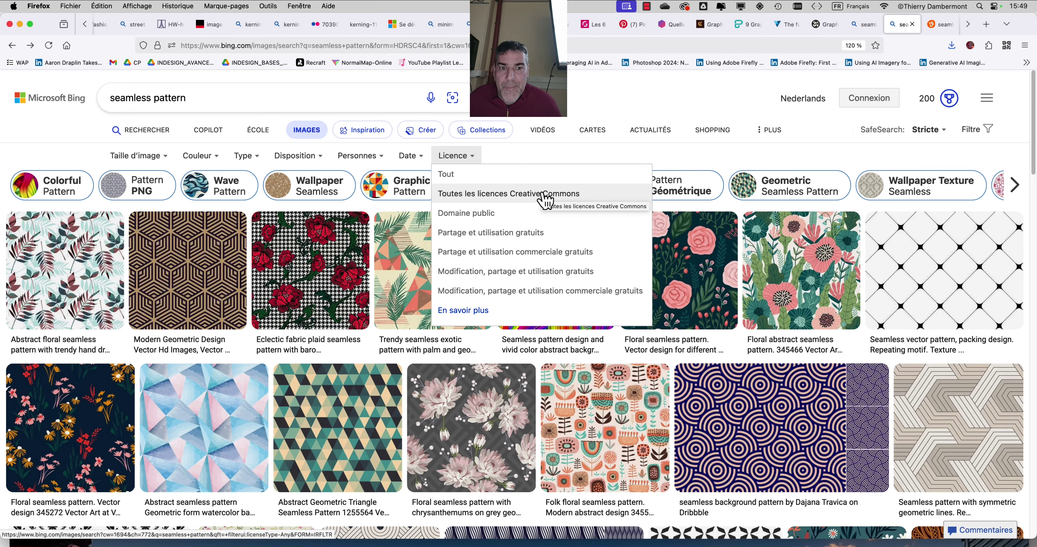
{"action": "left_click", "coordinate": [547, 195]}
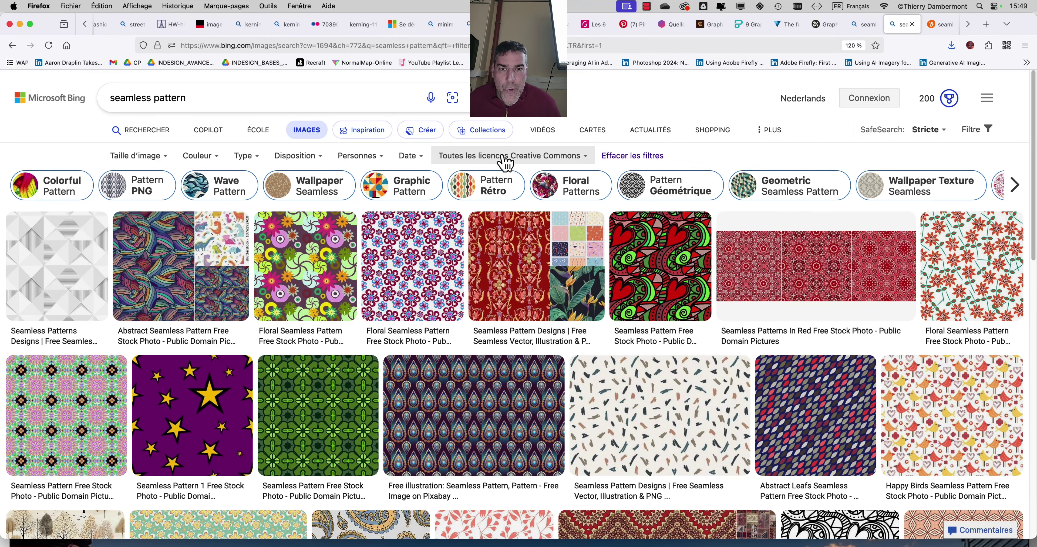
{"action": "left_click", "coordinate": [563, 155]}
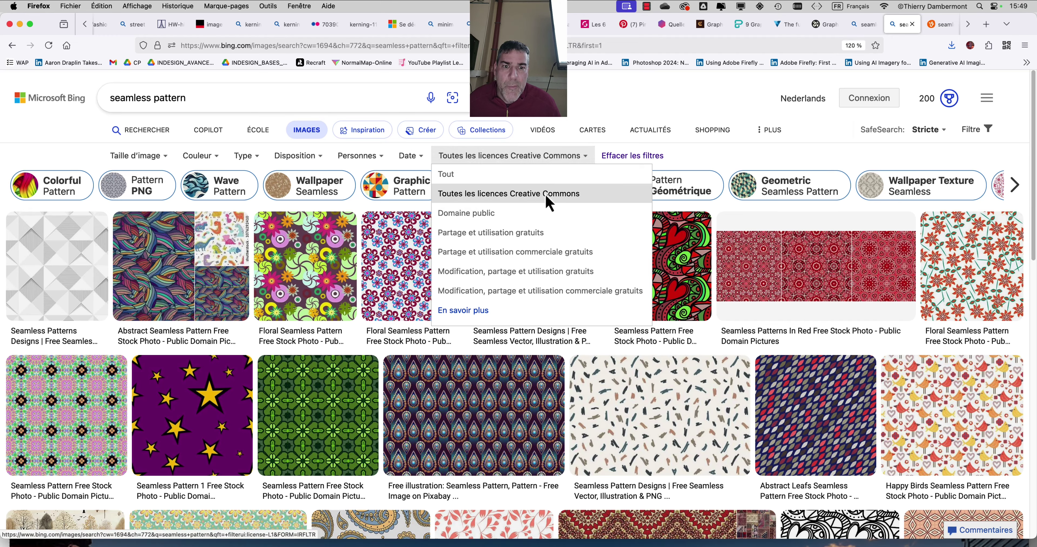
{"action": "left_click", "coordinate": [530, 220]}
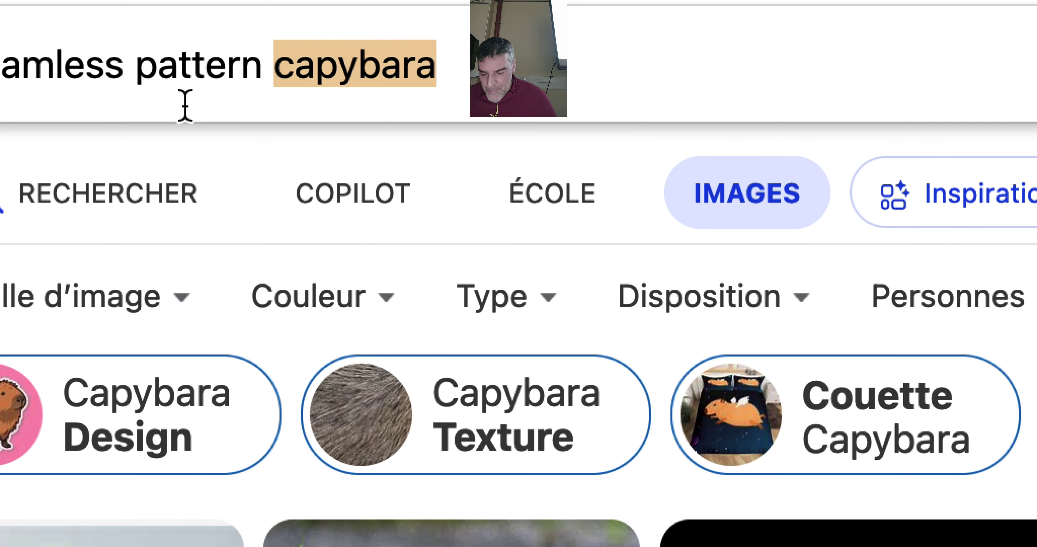
- Search images for seamless pattern lions and open the Seamless Lion Portrait pattern at full size
{"action": "type", "text": "lions"}
{"action": "key", "text": "Return"}
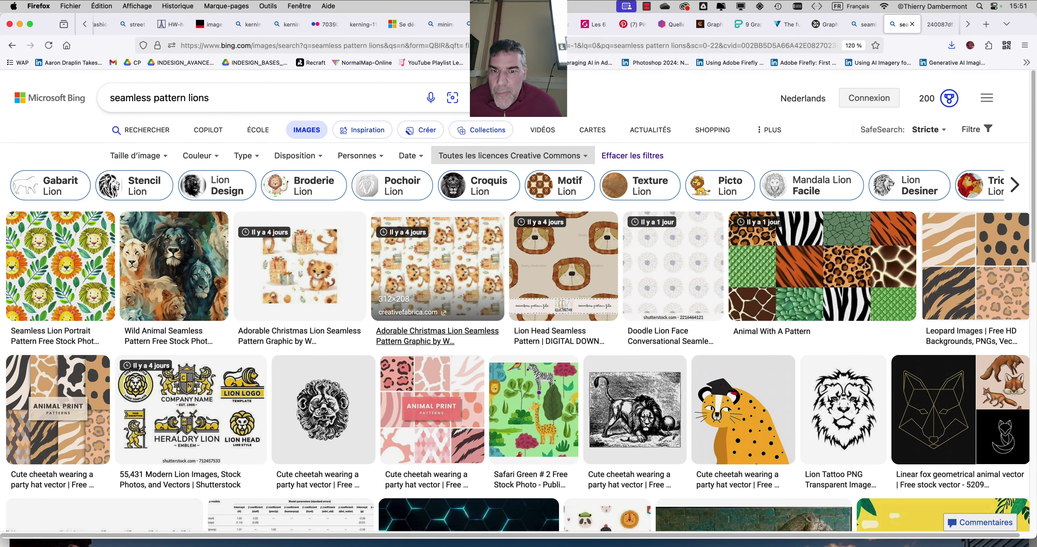
{"action": "left_click", "coordinate": [31, 266]}
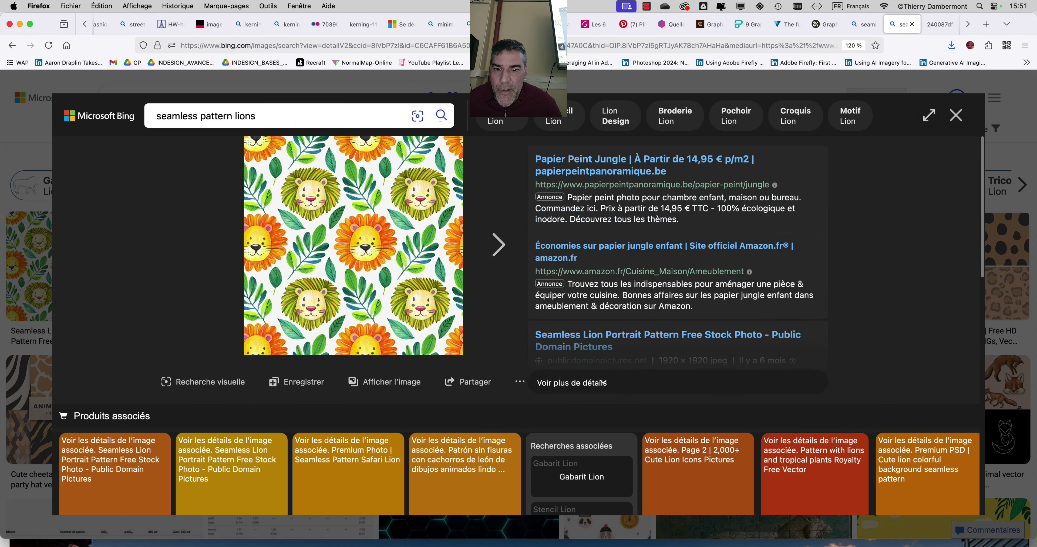
{"action": "left_click", "coordinate": [403, 379]}
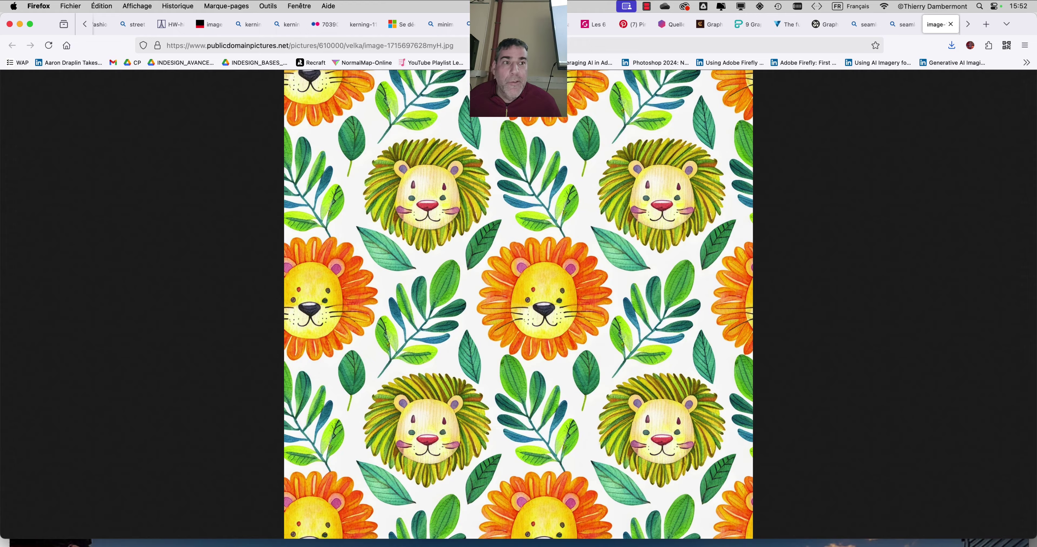
- Return to the seamless pattern lions results, close the image preview, and browse further for other usable patterns
{"action": "left_click", "coordinate": [902, 24]}
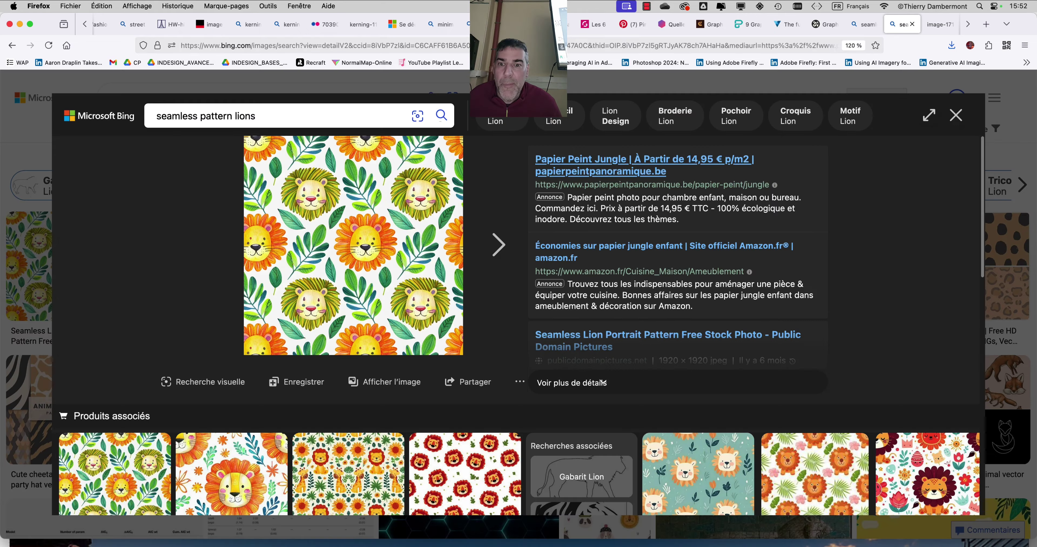
{"action": "left_click", "coordinate": [956, 115]}
{"action": "scroll", "coordinate": [519, 304], "scroll_direction": "down", "scroll_amount": 10}
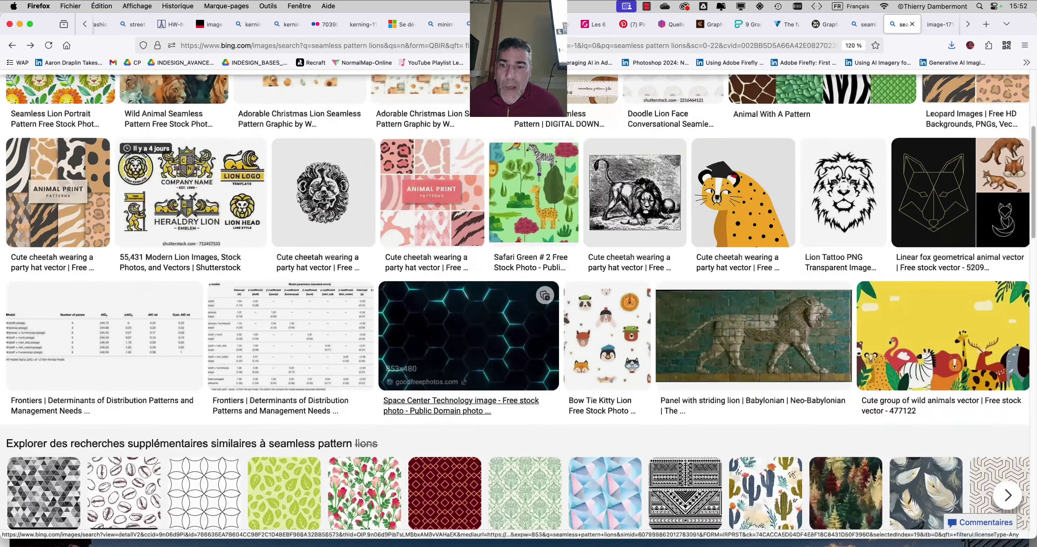
{"action": "scroll", "coordinate": [518, 304], "scroll_direction": "down", "scroll_amount": 15}
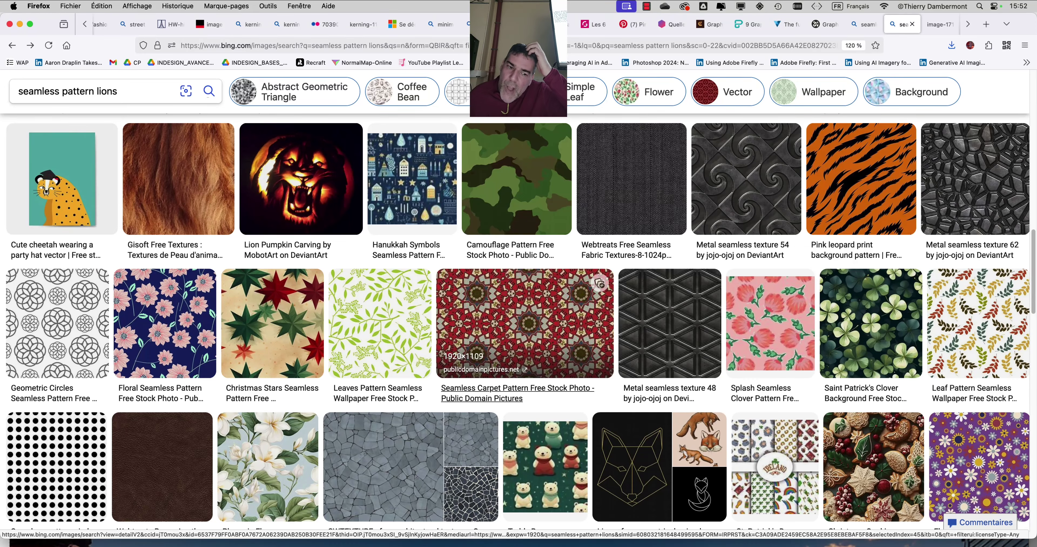
{"action": "scroll", "coordinate": [518, 304], "scroll_direction": "down", "scroll_amount": 15}
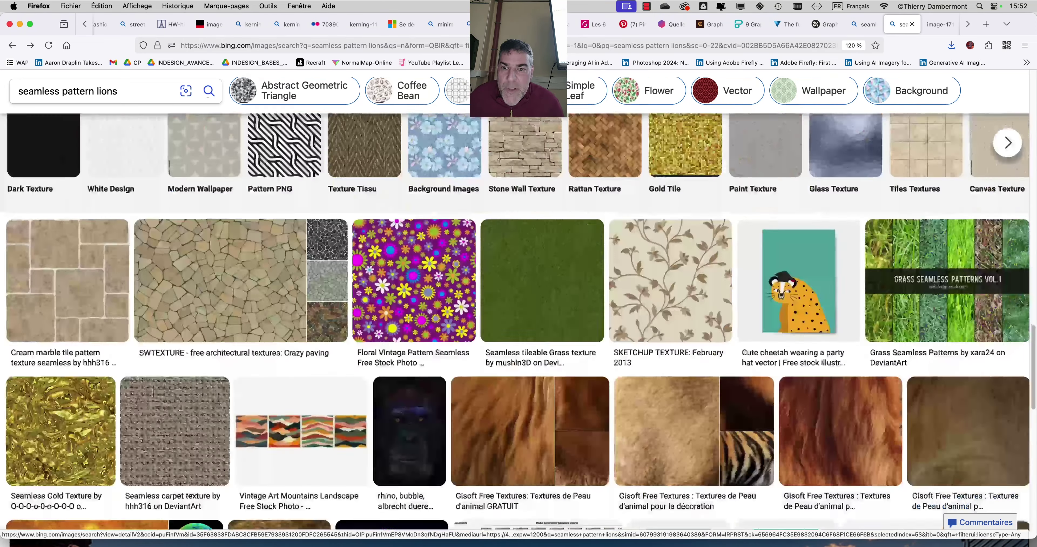
- Skim the remaining seamless pattern lions results for usable images and switch back to Photoshop
{"action": "scroll", "coordinate": [519, 304], "scroll_direction": "down", "scroll_amount": 10}
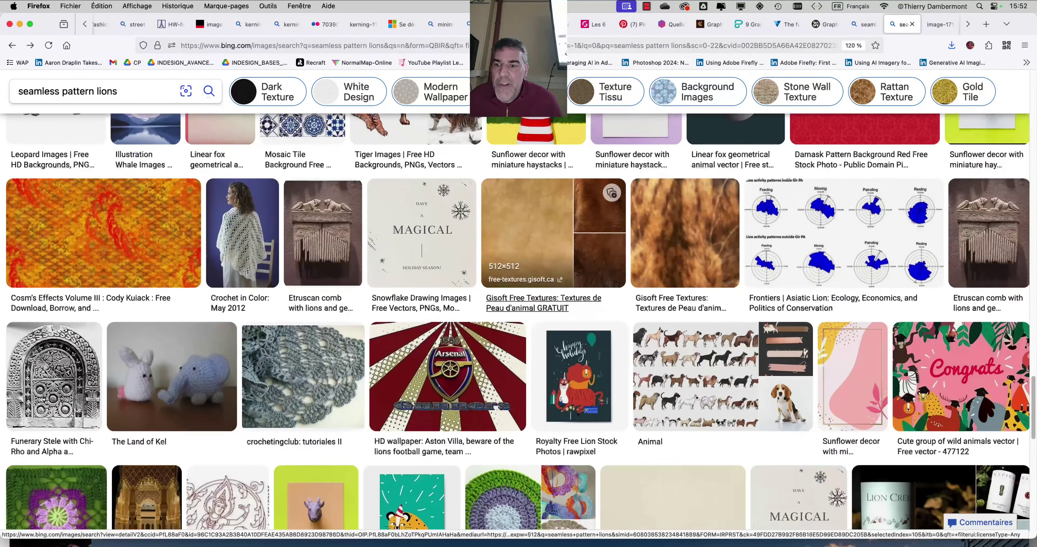
{"action": "scroll", "coordinate": [519, 305], "scroll_direction": "down", "scroll_amount": 20}
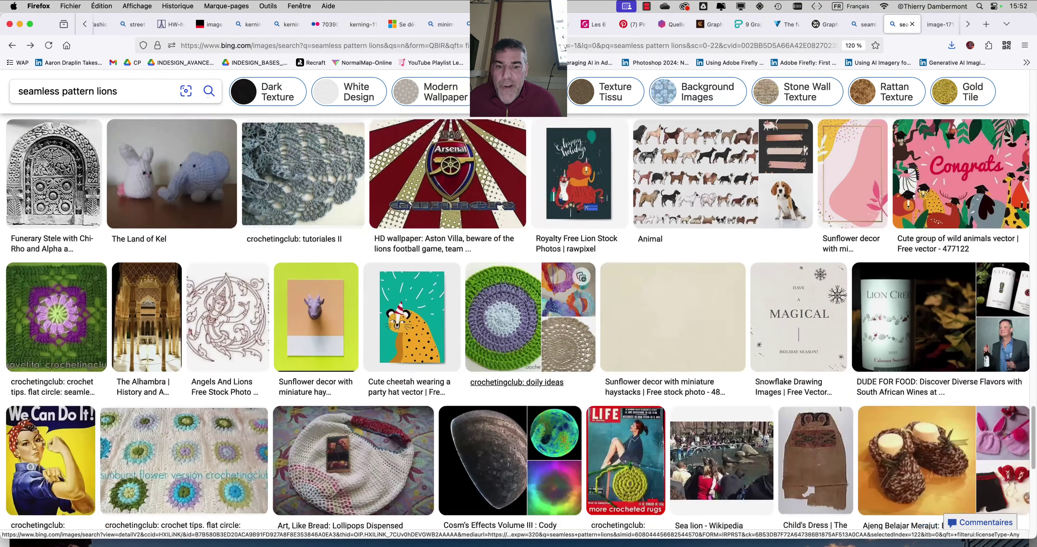
{"action": "key", "text": "super+Tab"}
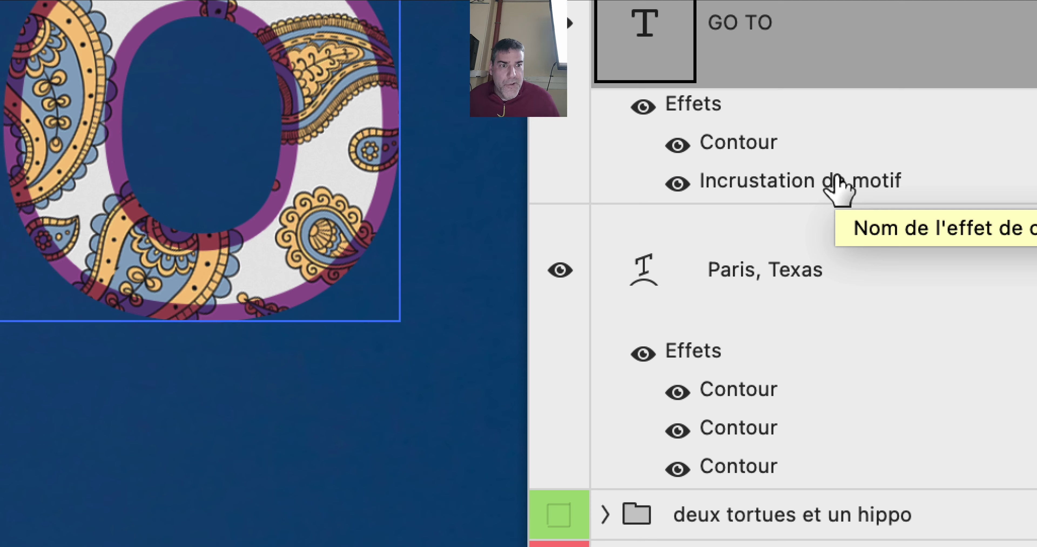
- Unlink the GO TO text's pattern overlay from its layer and apply the change
{"action": "double_click", "coordinate": [838, 181]}
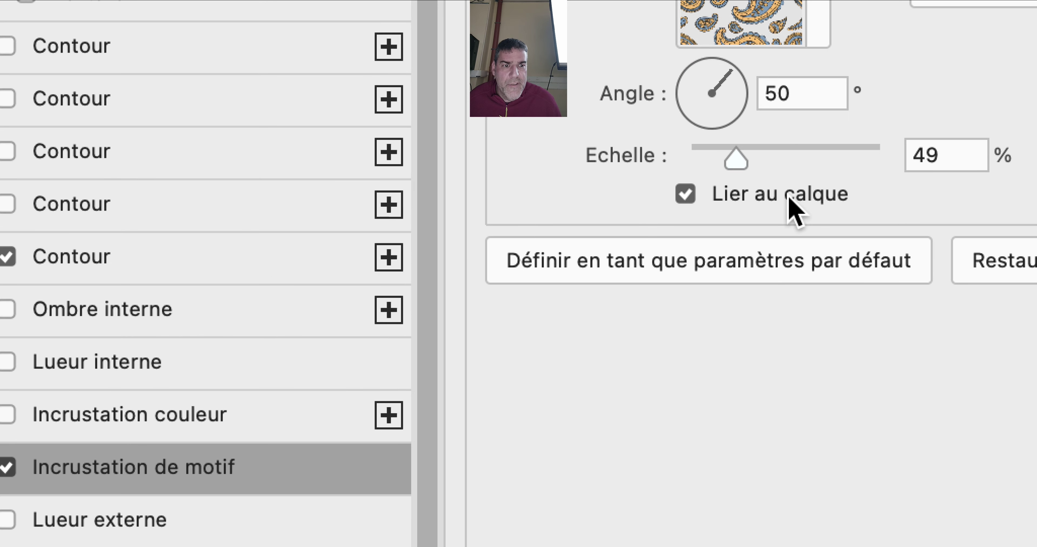
{"action": "left_click", "coordinate": [725, 199]}
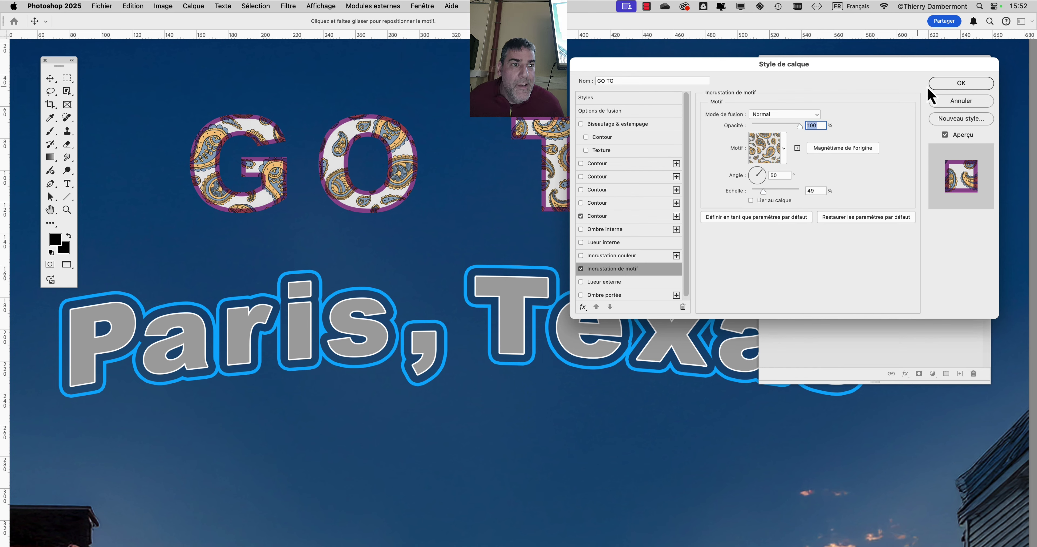
{"action": "left_click", "coordinate": [955, 86]}
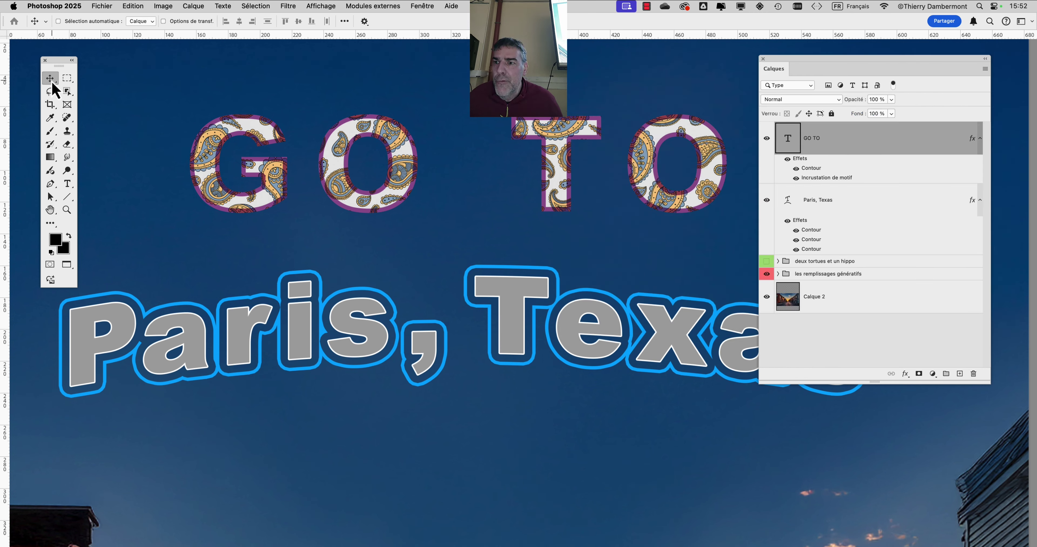
- Move the GO TO text up and to the left over the sky in two passes, clearing the floating panels away from it
{"action": "key", "text": "super"}
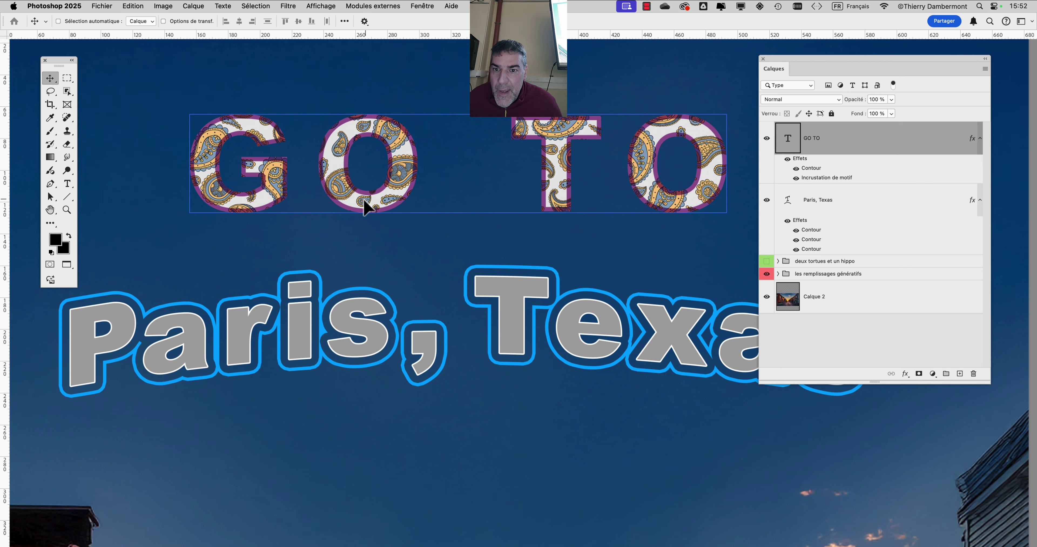
{"action": "left_click_drag", "start_coordinate": [363, 203], "coordinate": [314, 185]}
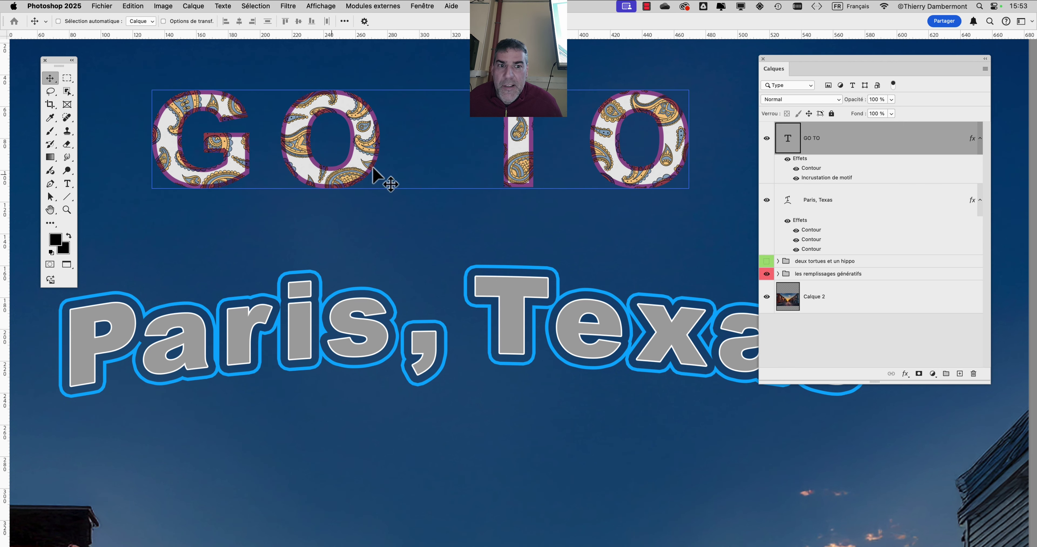
{"action": "left_click_drag", "start_coordinate": [804, 66], "coordinate": [830, 220]}
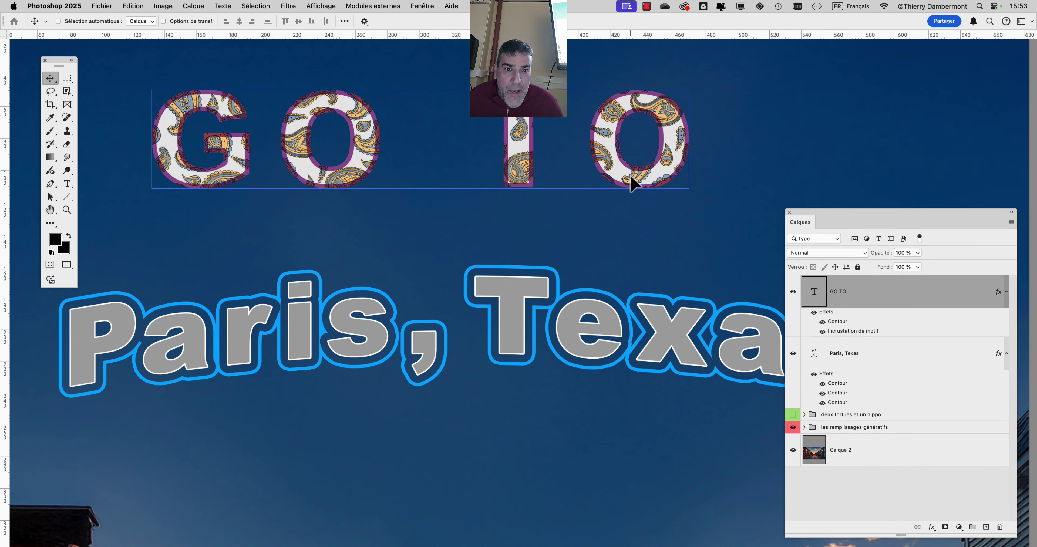
{"action": "left_click_drag", "start_coordinate": [635, 181], "coordinate": [569, 159]}
{"action": "left_click_drag", "start_coordinate": [61, 65], "coordinate": [45, 60]}
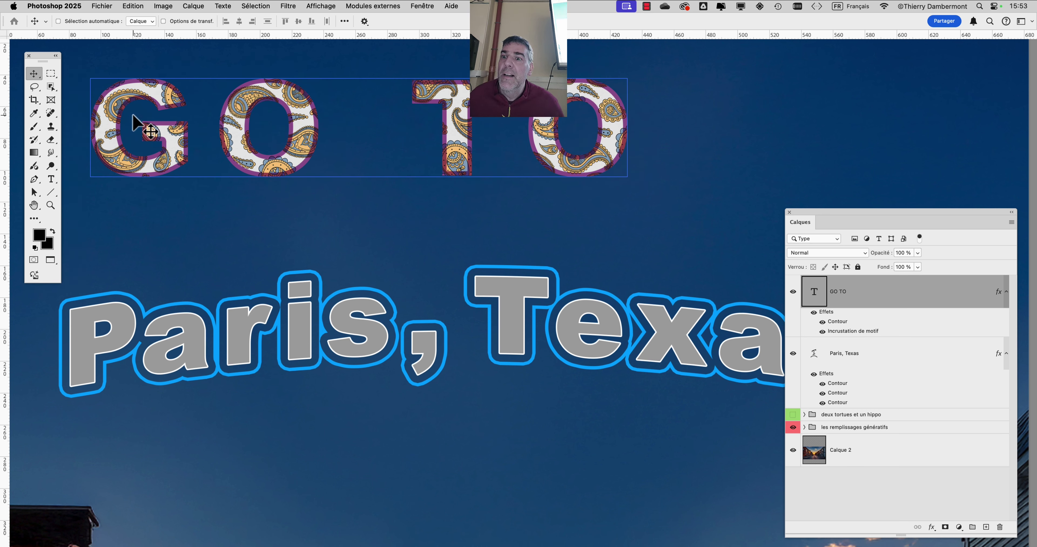
- Link the GO TO text's pattern overlay to its layer and apply the setting
{"action": "left_click_drag", "start_coordinate": [843, 221], "coordinate": [791, 73]}
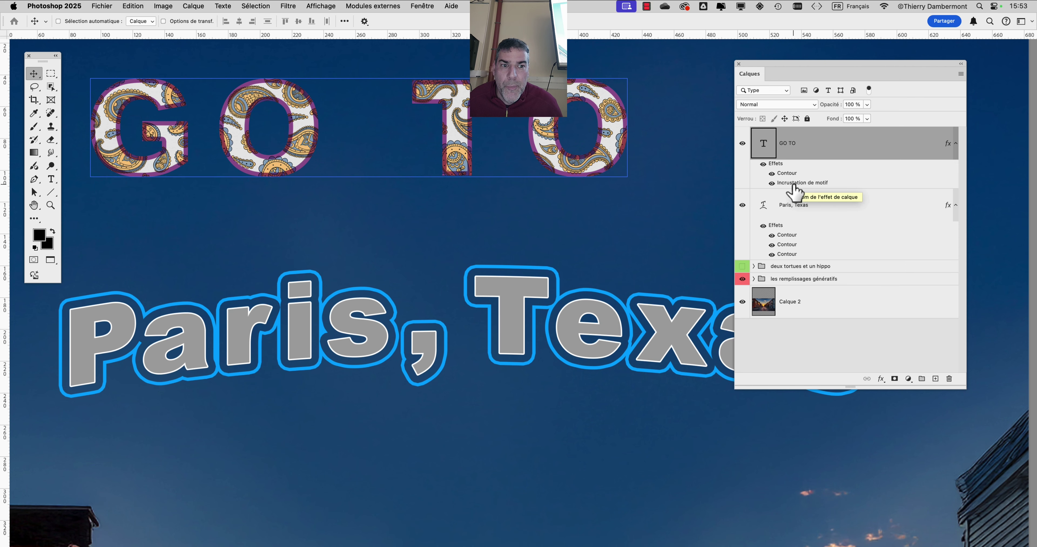
{"action": "double_click", "coordinate": [792, 183]}
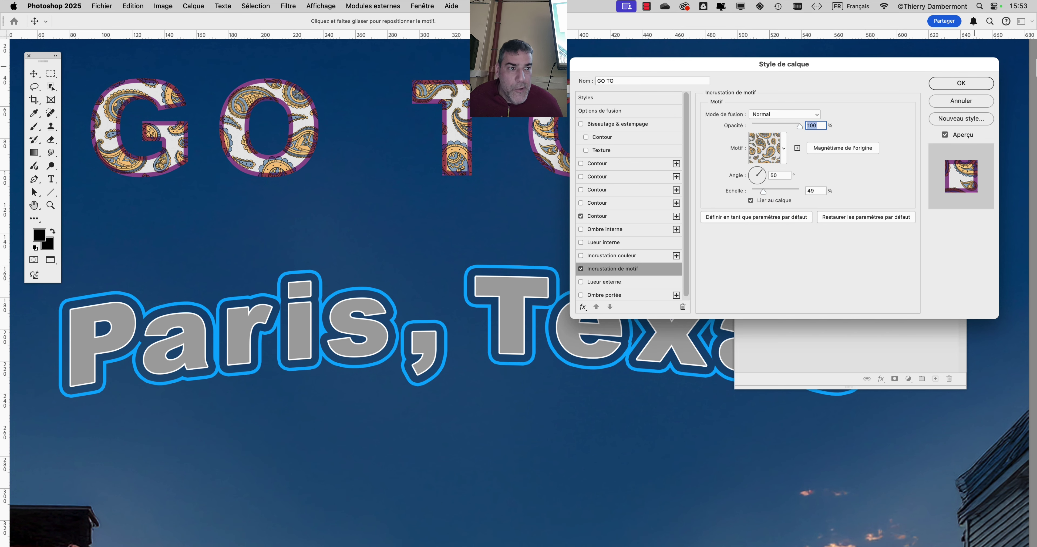
{"action": "left_click", "coordinate": [989, 82]}
- Move the GO TO text down and to the right so it sits roughly centred above Paris, Texas
{"action": "left_click_drag", "start_coordinate": [229, 107], "coordinate": [367, 157]}
{"action": "left_click_drag", "start_coordinate": [756, 77], "coordinate": [867, 104]}
{"action": "left_click_drag", "start_coordinate": [730, 150], "coordinate": [694, 161]}
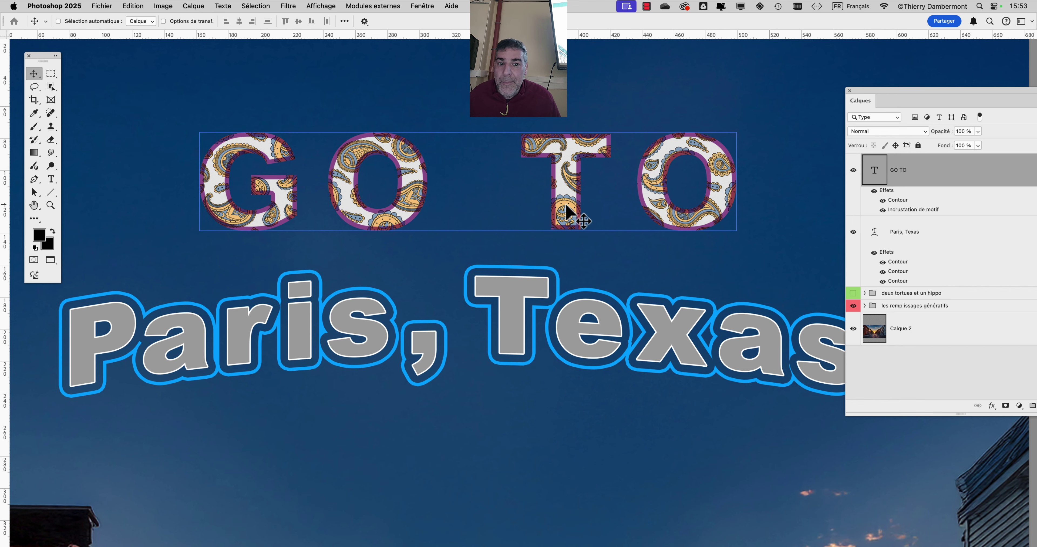
- Examine the patterned GO TO text against the Paris, Texas title, first on the wider poster and again up close
{"action": "scroll", "coordinate": [567, 277], "scroll_direction": "down", "scroll_amount": 3}
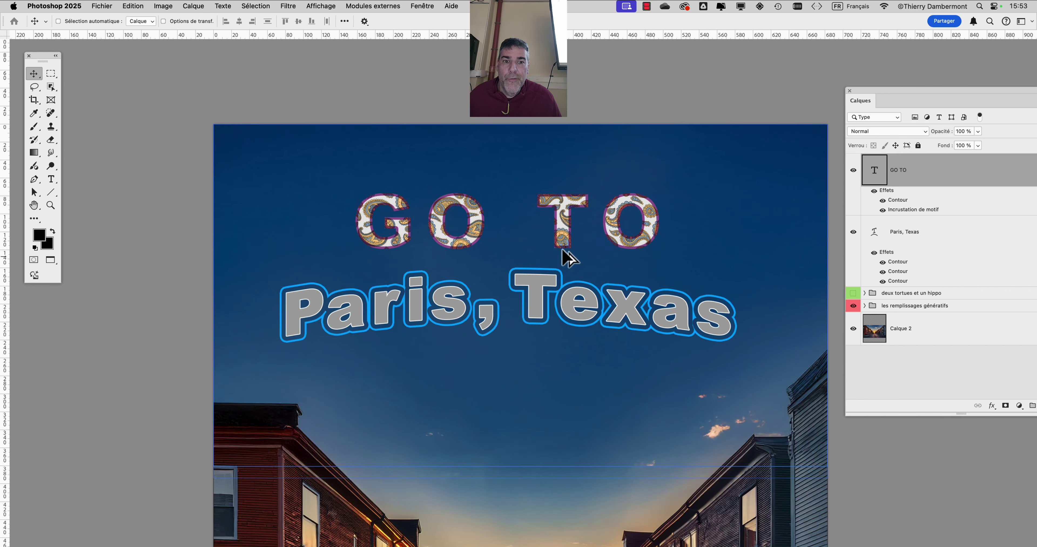
{"action": "left_click", "coordinate": [475, 280], "text": "super"}
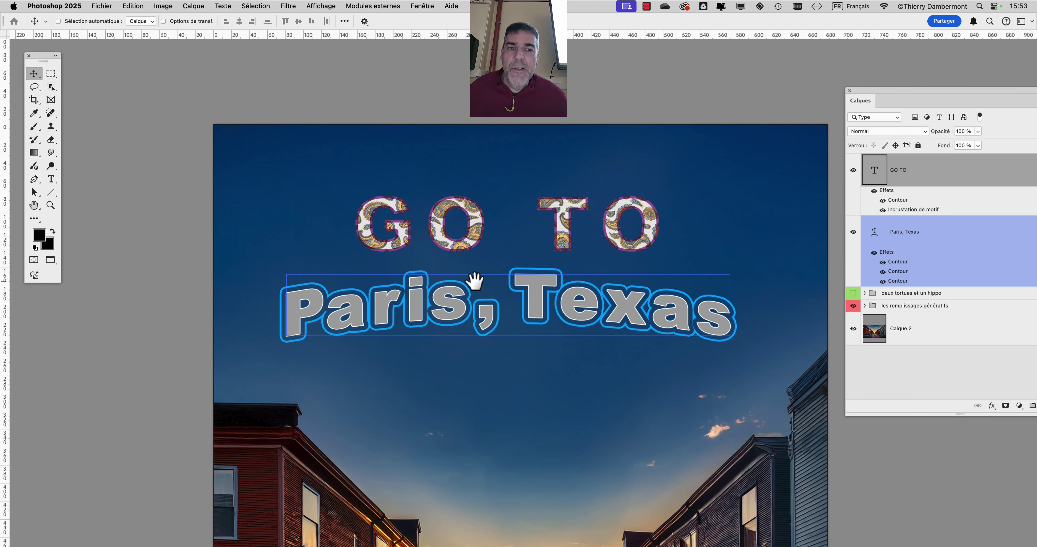
{"action": "scroll", "coordinate": [443, 209], "scroll_direction": "down", "scroll_amount": 4}
{"action": "scroll", "coordinate": [443, 209], "scroll_direction": "right", "scroll_amount": 6}
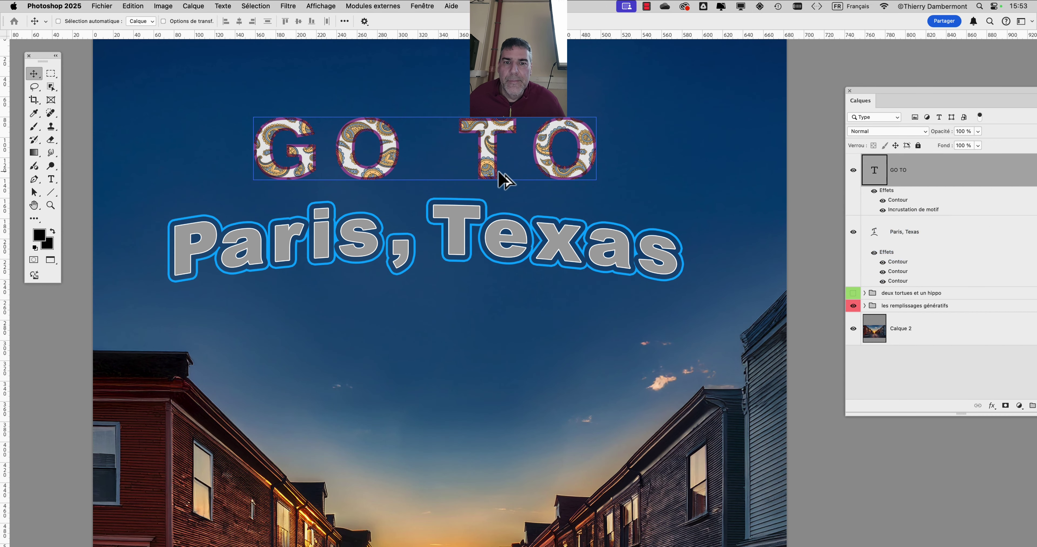
{"action": "scroll", "coordinate": [505, 181], "scroll_direction": "up", "scroll_amount": 1}
{"action": "key", "text": "super"}
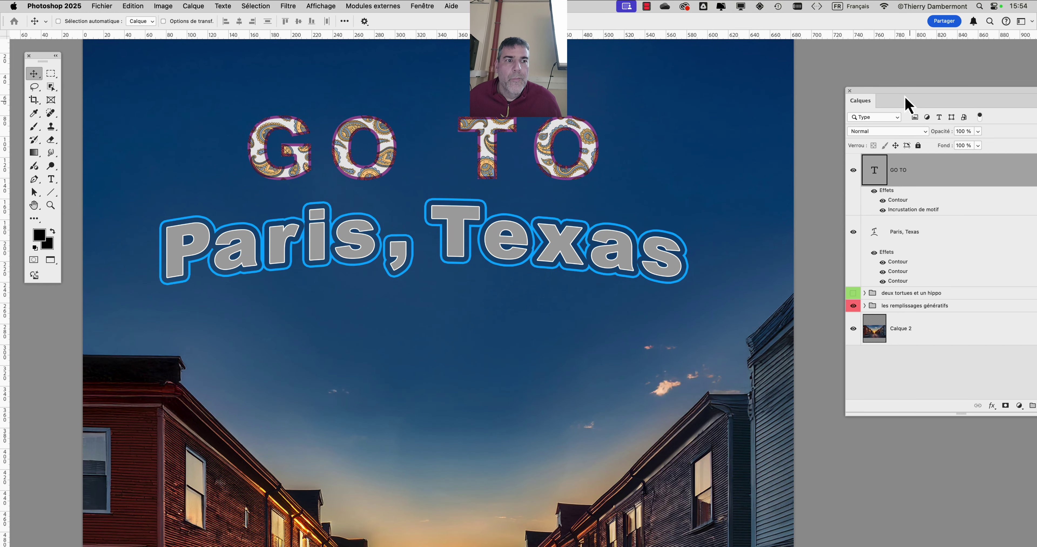
{"action": "left_click_drag", "start_coordinate": [889, 104], "coordinate": [843, 85]}
{"action": "scroll", "coordinate": [503, 139], "scroll_direction": "up", "scroll_amount": 2}
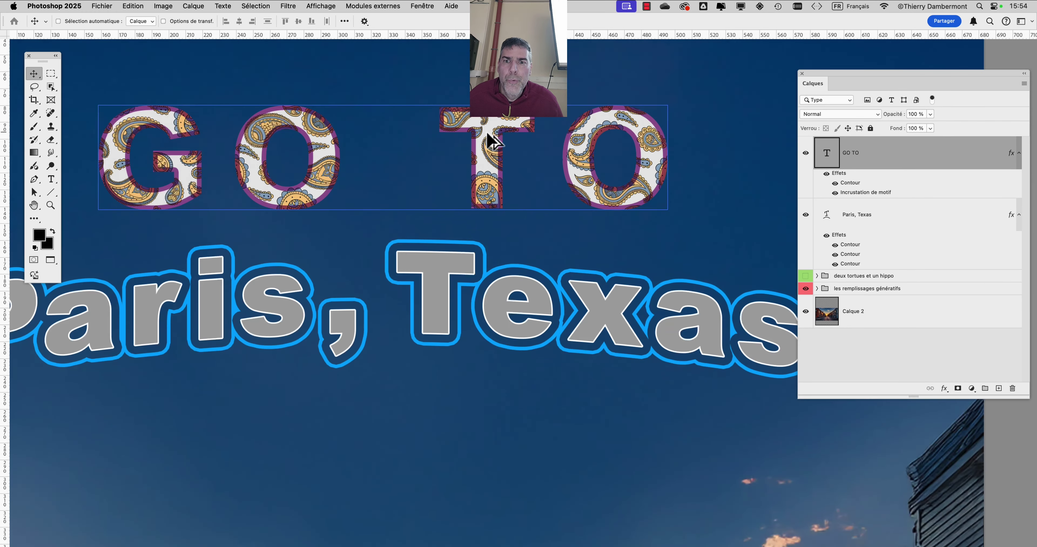
{"action": "left_click_drag", "start_coordinate": [330, 162], "coordinate": [301, 139]}
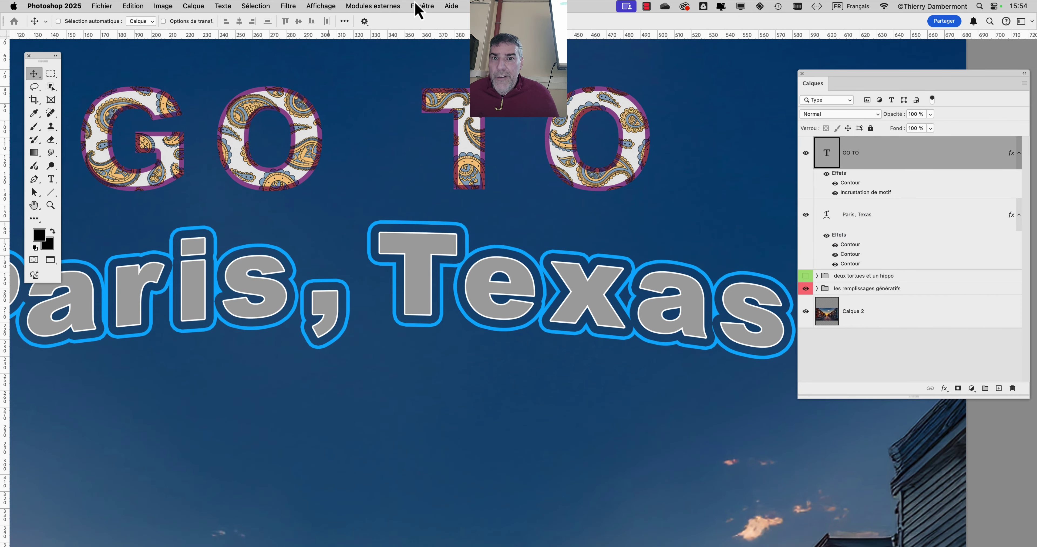
- Save the GO TO layer's effects as a new layer style and file it in the effets texte dec2024 style group
{"action": "left_click", "coordinate": [422, 6]}
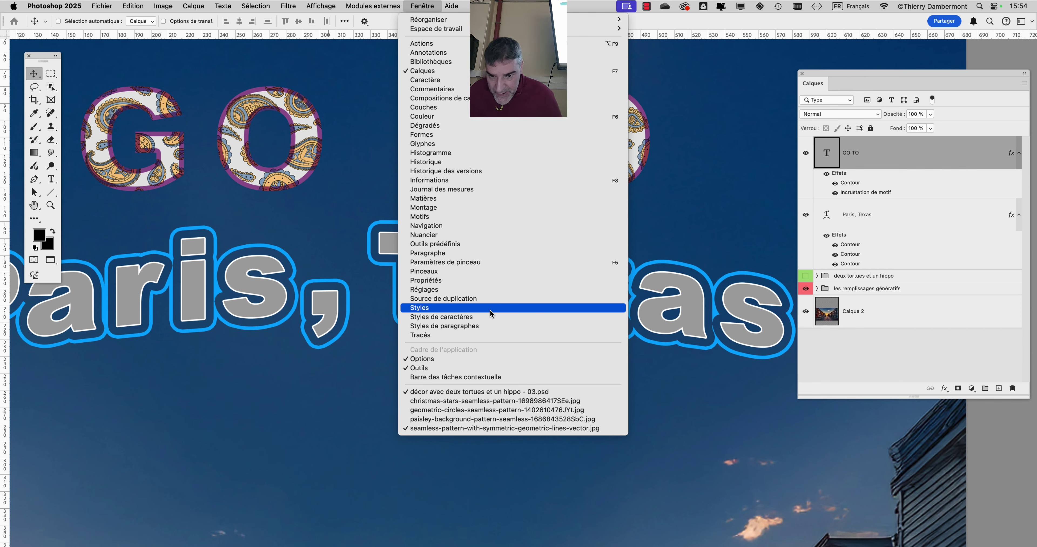
{"action": "left_click", "coordinate": [490, 309]}
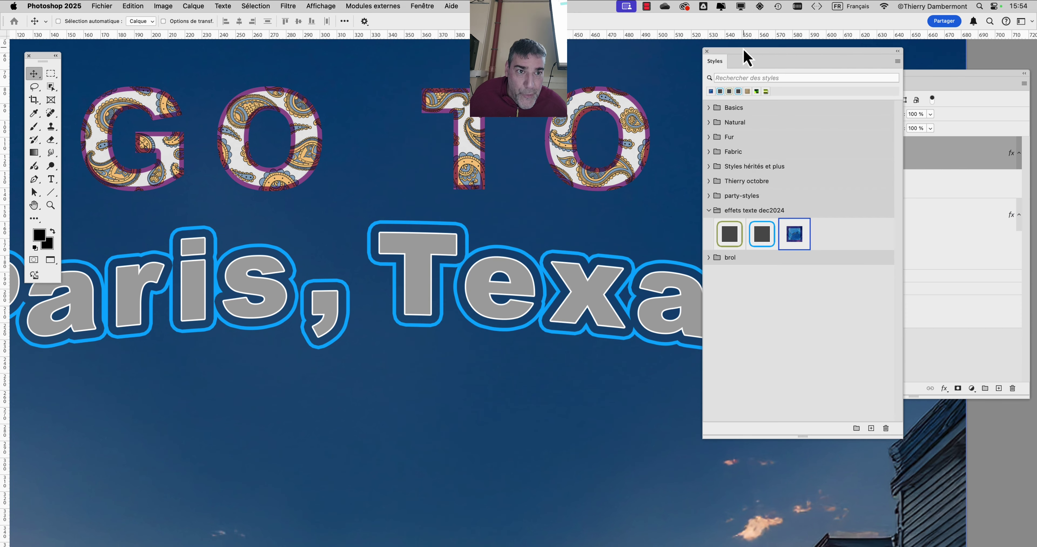
{"action": "left_click_drag", "start_coordinate": [688, 61], "coordinate": [594, 81]}
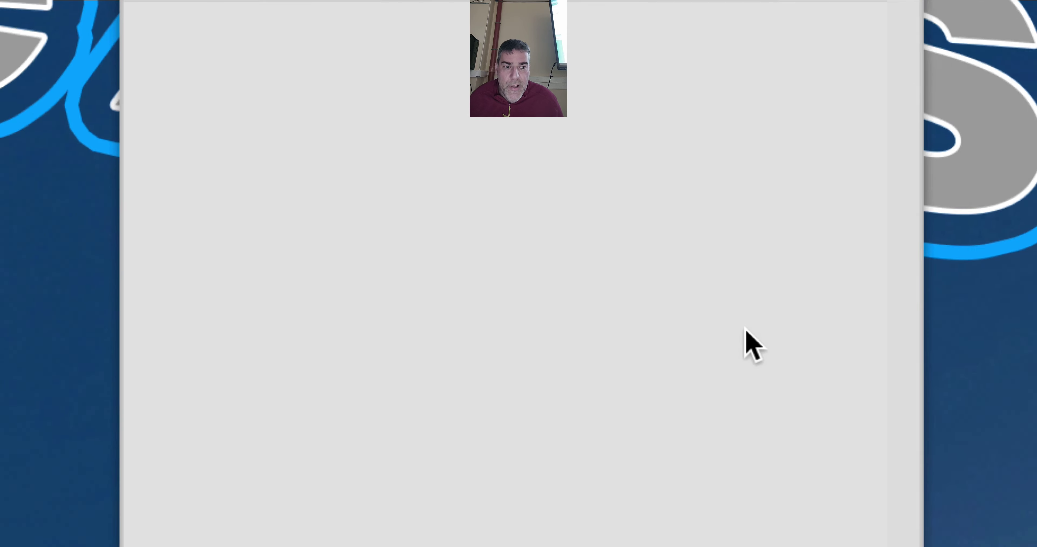
{"action": "left_click", "coordinate": [755, 395]}
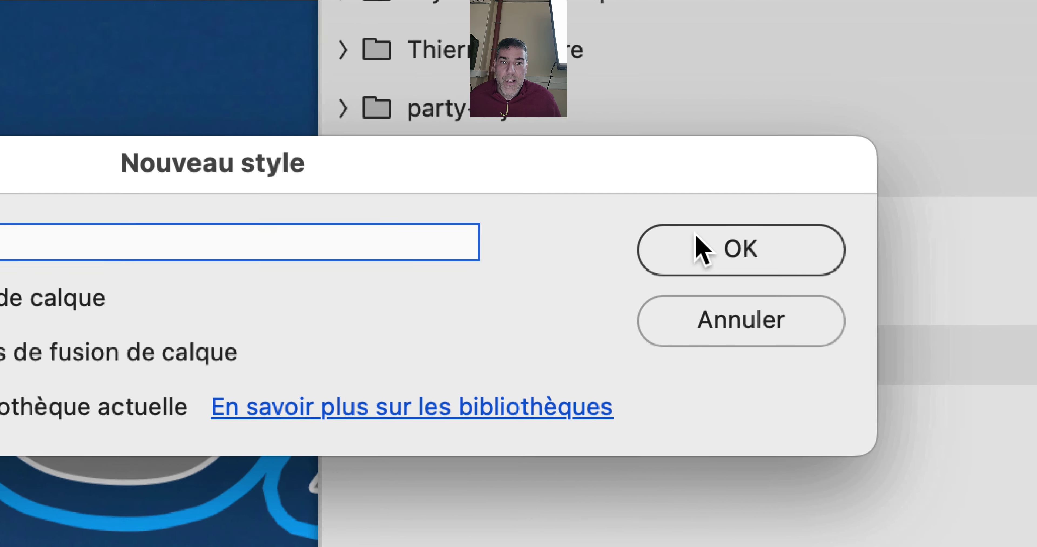
{"action": "left_click", "coordinate": [756, 78]}
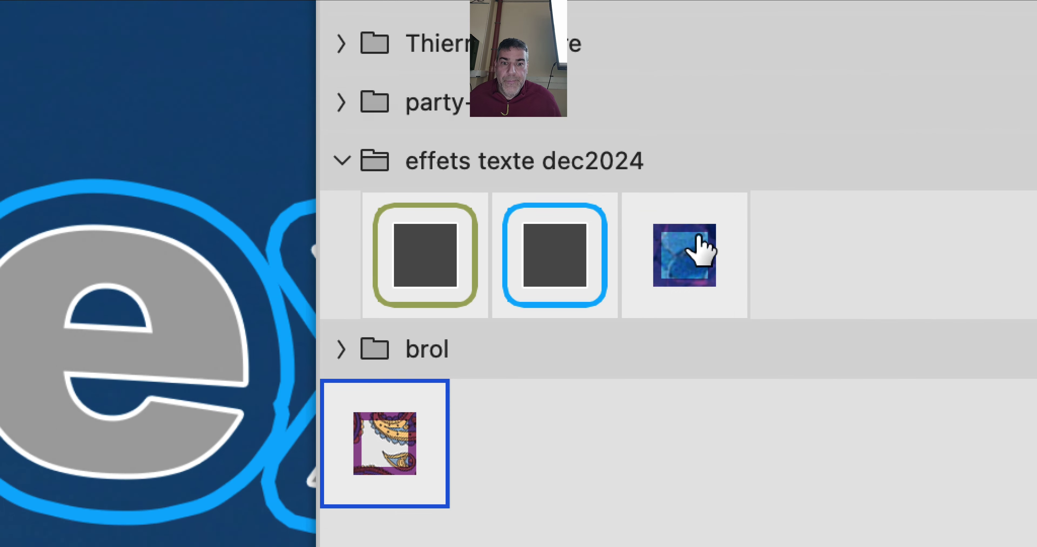
{"action": "left_click_drag", "start_coordinate": [363, 460], "coordinate": [467, 211]}
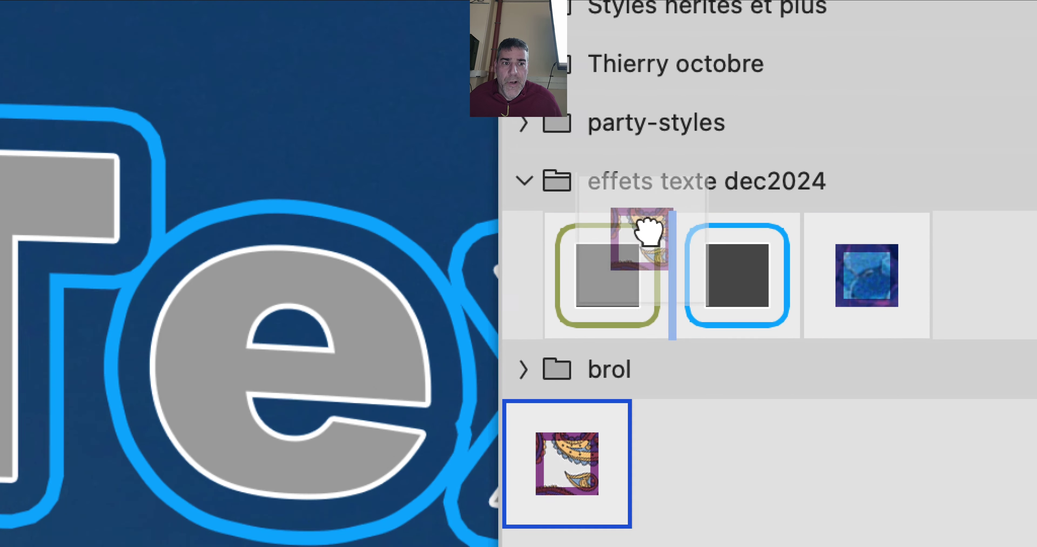
{"action": "left_click_drag", "start_coordinate": [648, 231], "coordinate": [665, 182]}
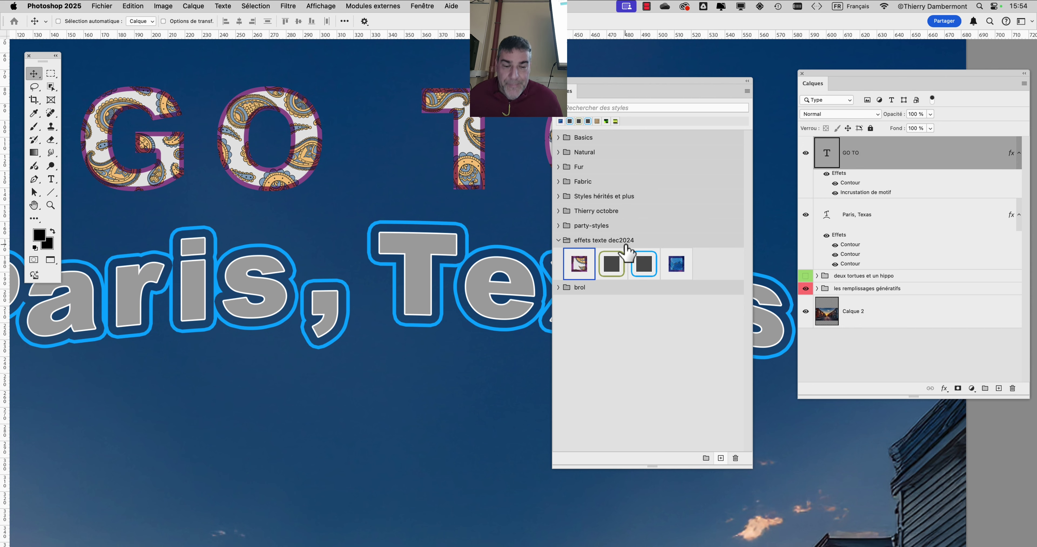
- Uncover the poster titles and select the Paris, Texas text layer
{"action": "left_click_drag", "start_coordinate": [811, 83], "coordinate": [832, 80]}
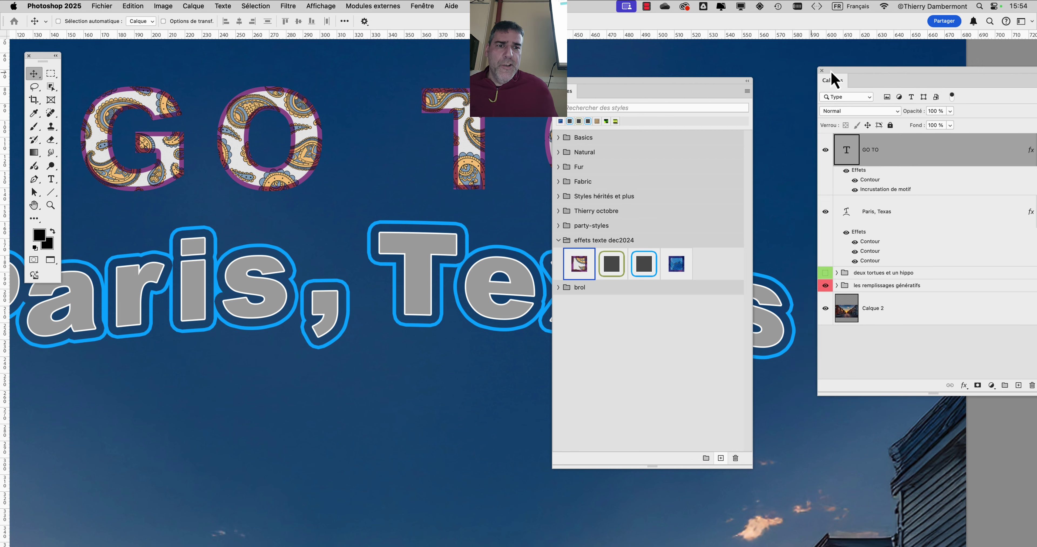
{"action": "left_click_drag", "start_coordinate": [679, 89], "coordinate": [759, 123]}
{"action": "left_click", "coordinate": [549, 247], "text": "super"}
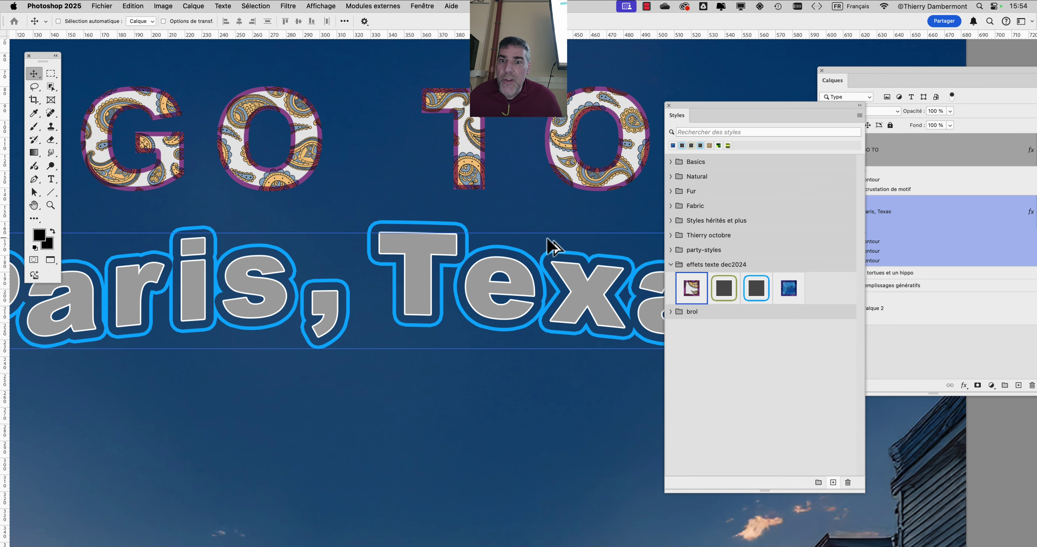